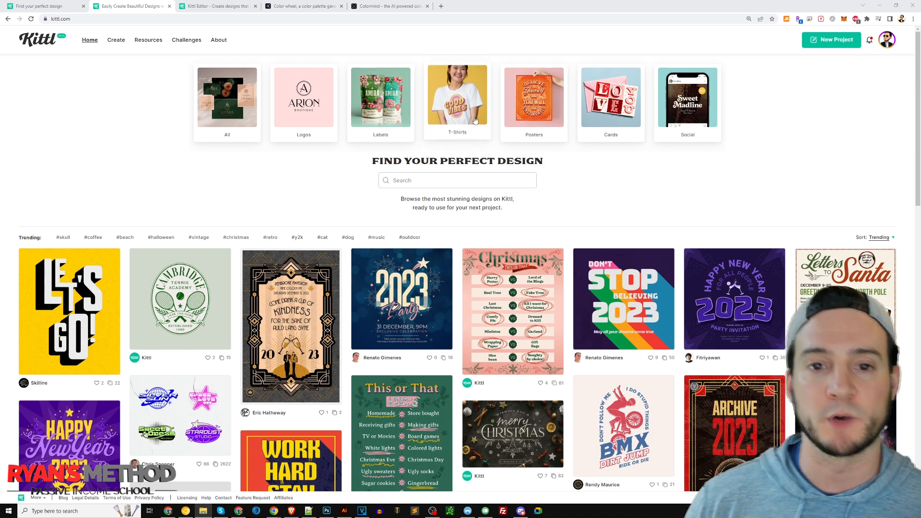
Browse the T-shirt designs and start a project from the "You Better Watch Out" template.
{"action": "left_click", "coordinate": [464, 109]}
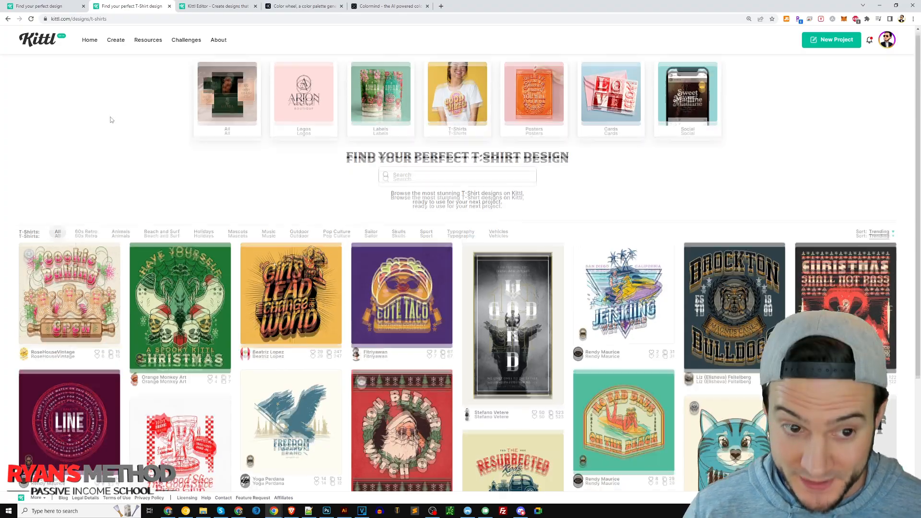
{"action": "scroll", "coordinate": [151, 106], "scroll_direction": "down", "scroll_amount": 3}
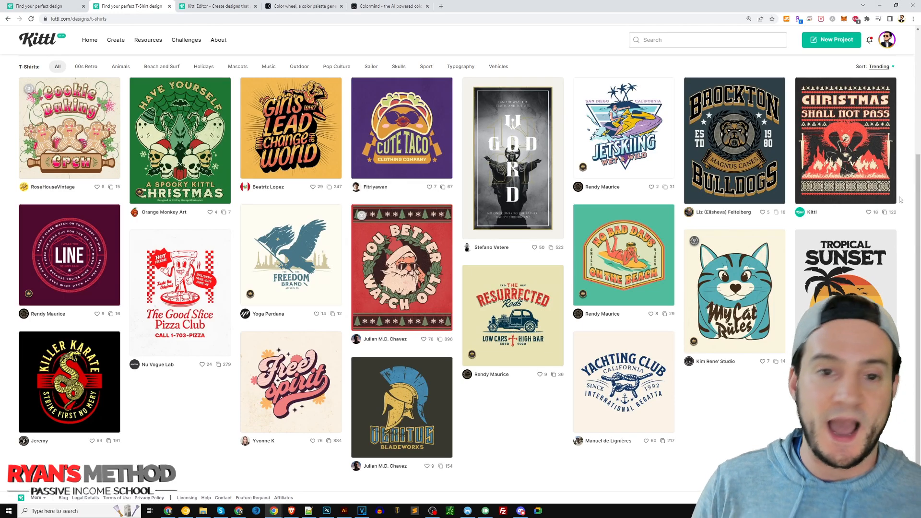
{"action": "scroll", "coordinate": [739, 178], "scroll_direction": "up", "scroll_amount": 2}
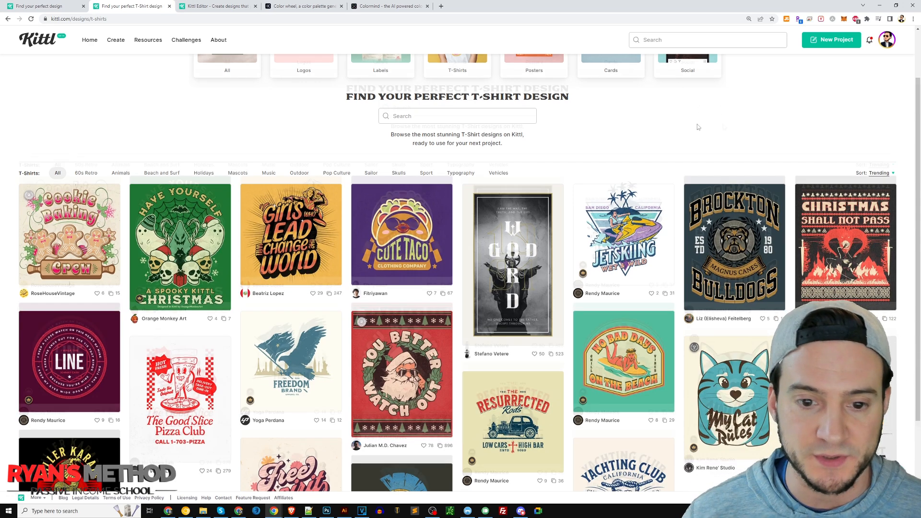
{"action": "scroll", "coordinate": [758, 96], "scroll_direction": "down", "scroll_amount": 2}
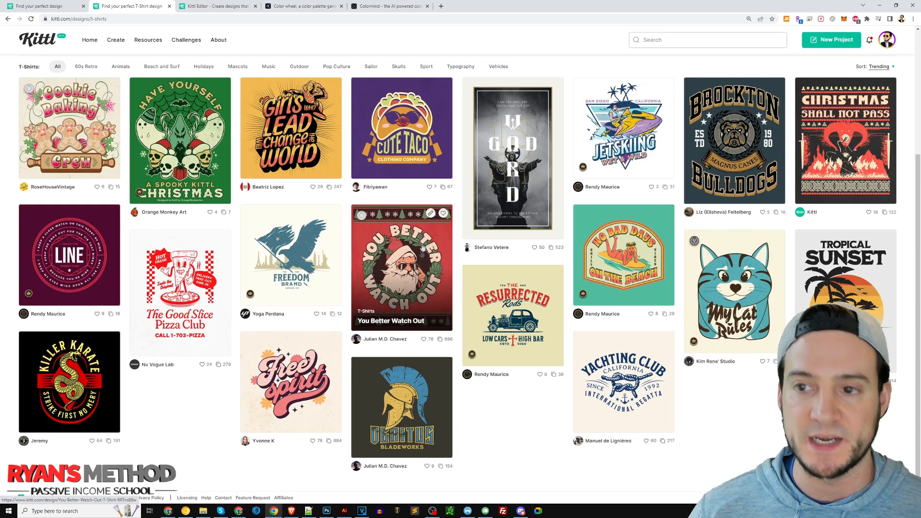
{"action": "left_click", "coordinate": [420, 259]}
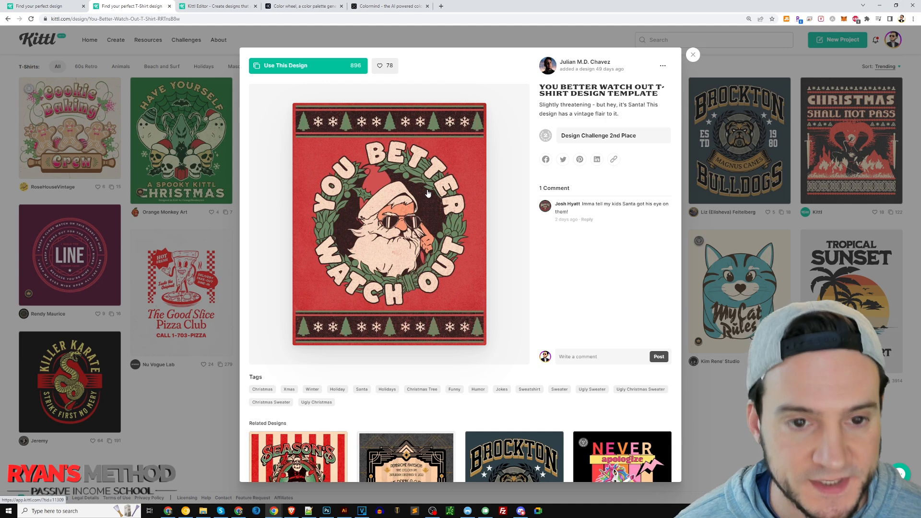
{"action": "left_click", "coordinate": [293, 69]}
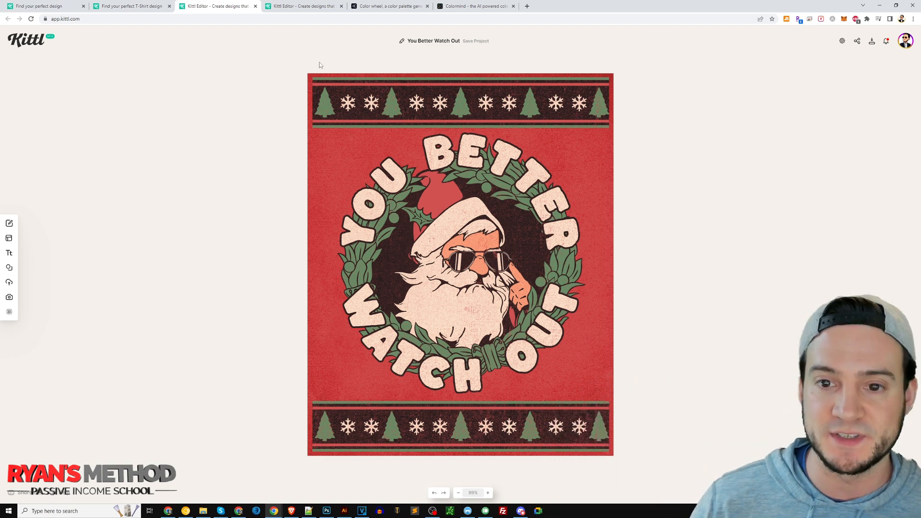
Try black and bright green for the design's background, settling on dark green #135022.
{"action": "left_click", "coordinate": [340, 144]}
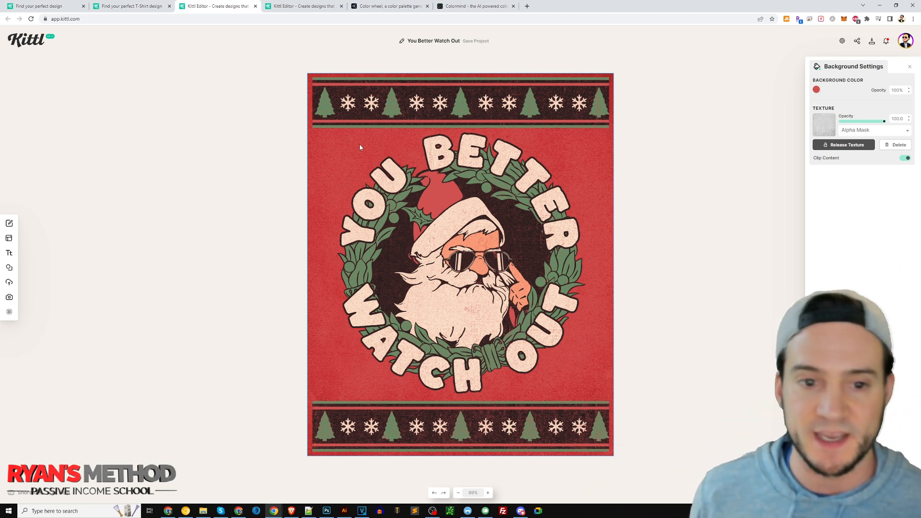
{"action": "left_click", "coordinate": [816, 90]}
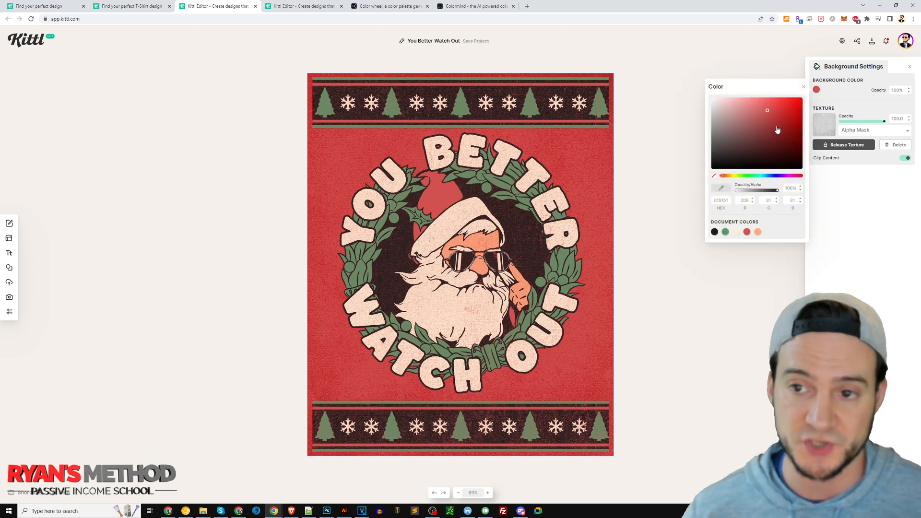
{"action": "left_click_drag", "start_coordinate": [751, 136], "coordinate": [691, 188]}
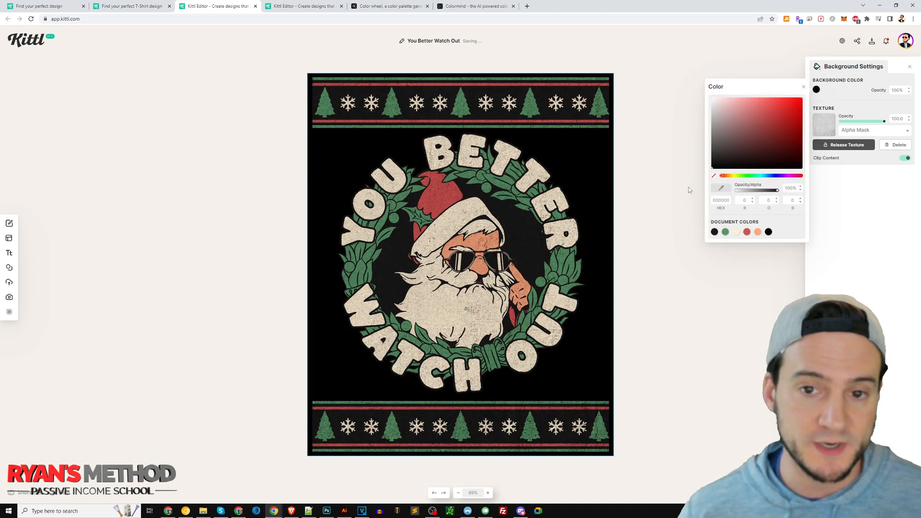
{"action": "left_click", "coordinate": [762, 176]}
{"action": "left_click", "coordinate": [763, 158]}
{"action": "left_click_drag", "start_coordinate": [762, 176], "coordinate": [751, 177]}
{"action": "mouse_move", "coordinate": [764, 155]}
{"action": "left_mouse_down"}
{"action": "mouse_move", "coordinate": [822, 116]}
{"action": "mouse_move", "coordinate": [765, 95]}
{"action": "left_mouse_up"}
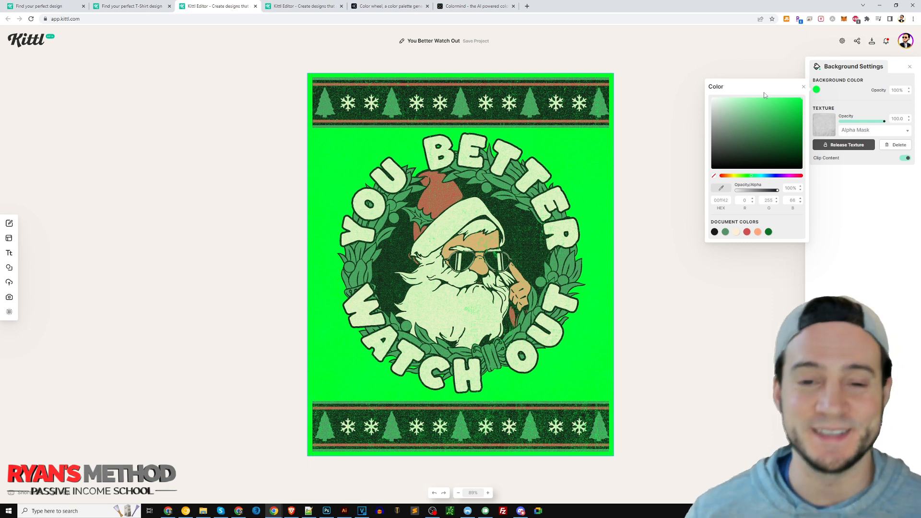
{"action": "left_click", "coordinate": [781, 147]}
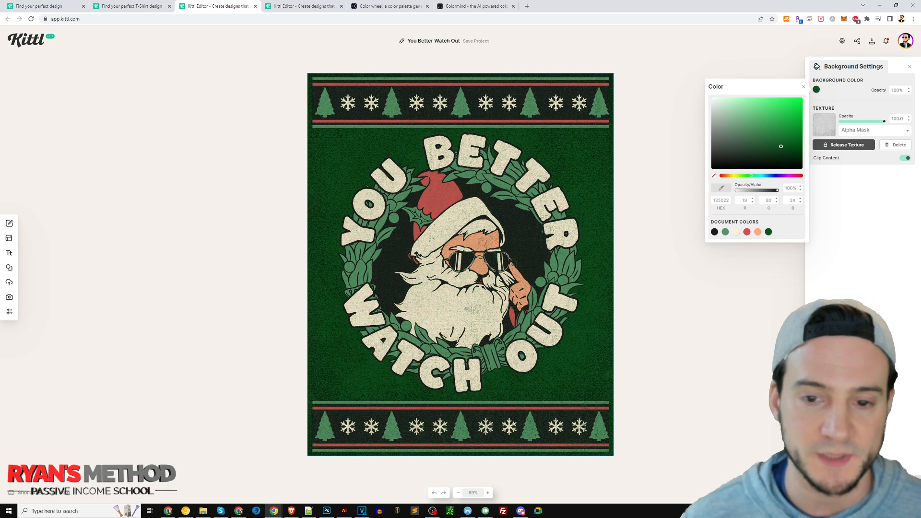
{"action": "left_click", "coordinate": [844, 240]}
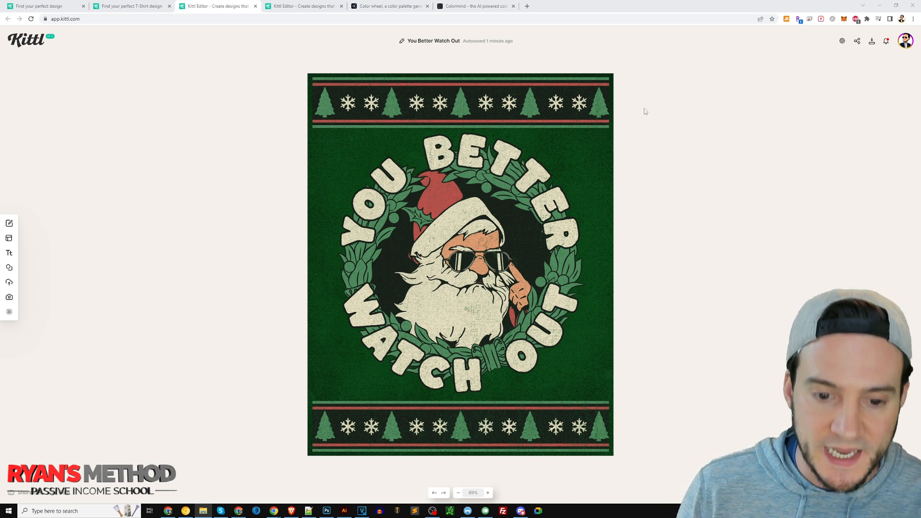
Examine the red colour of the upper tree-and-snowflake border, including its hex code and colour sampling option.
{"action": "left_click", "coordinate": [598, 87]}
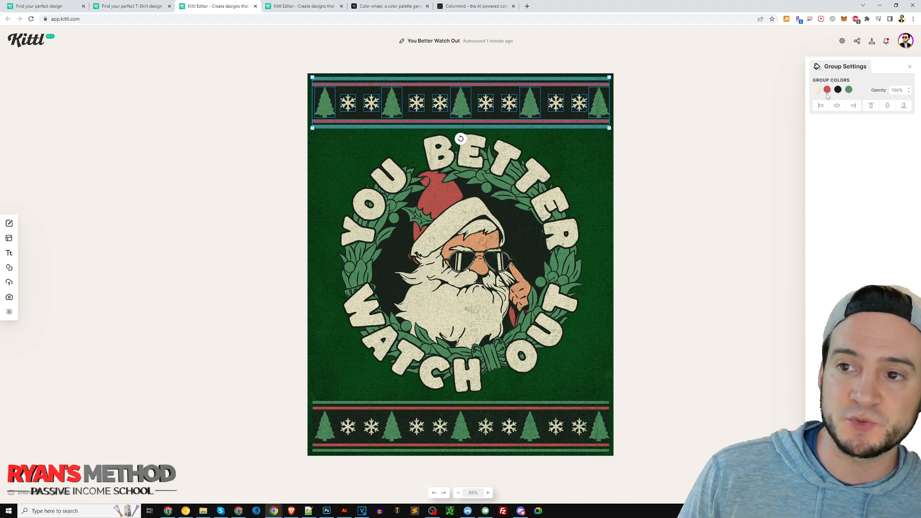
{"action": "left_click", "coordinate": [827, 90]}
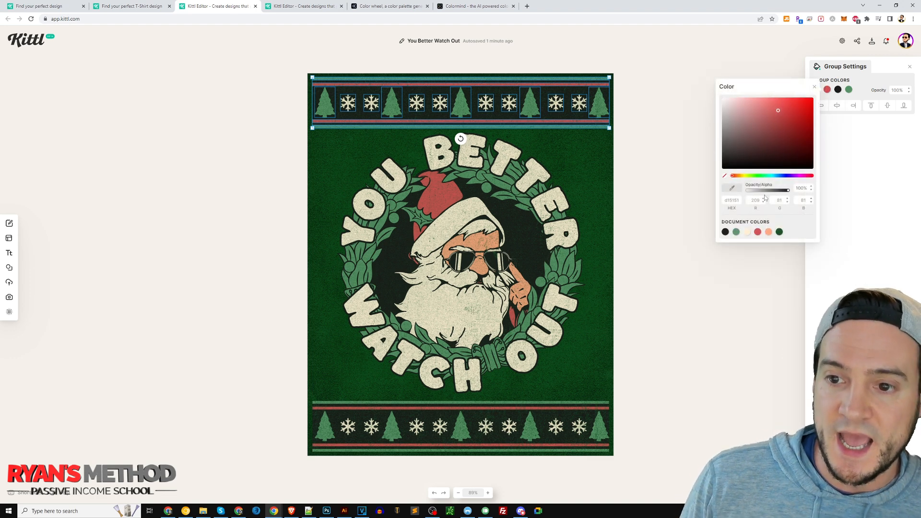
{"action": "left_click", "coordinate": [730, 200]}
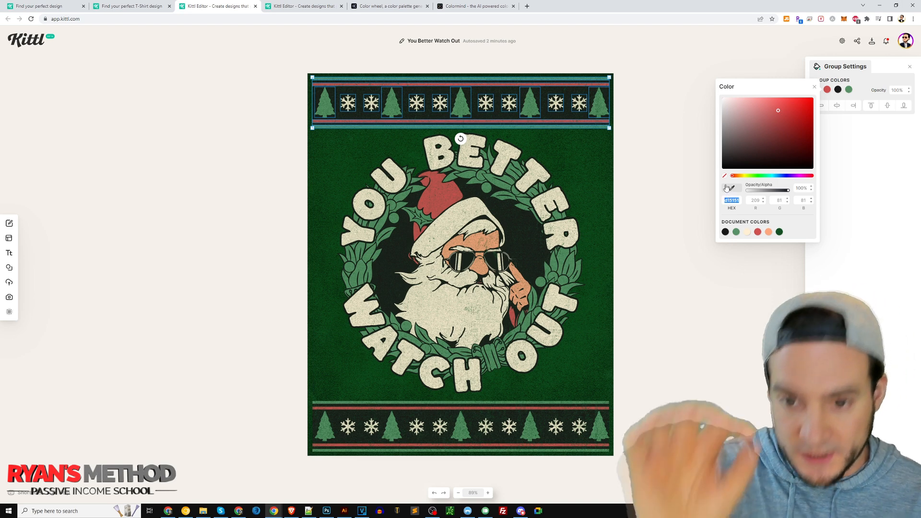
{"action": "left_click", "coordinate": [728, 187]}
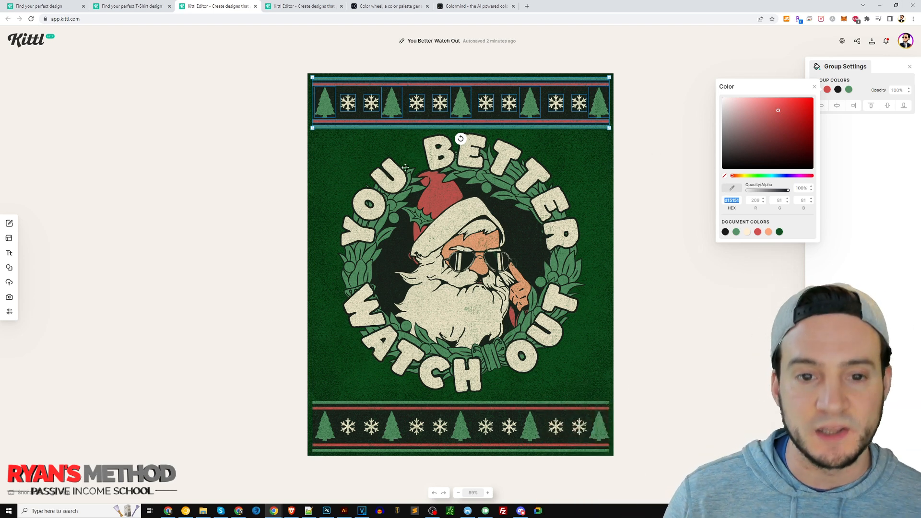
Set the fill of the "YOU BETTER" text to light pink, RGB 255, 212, 212.
{"action": "left_click", "coordinate": [458, 158]}
{"action": "left_click", "coordinate": [817, 89]}
{"action": "left_click_drag", "start_coordinate": [795, 177], "coordinate": [801, 176]}
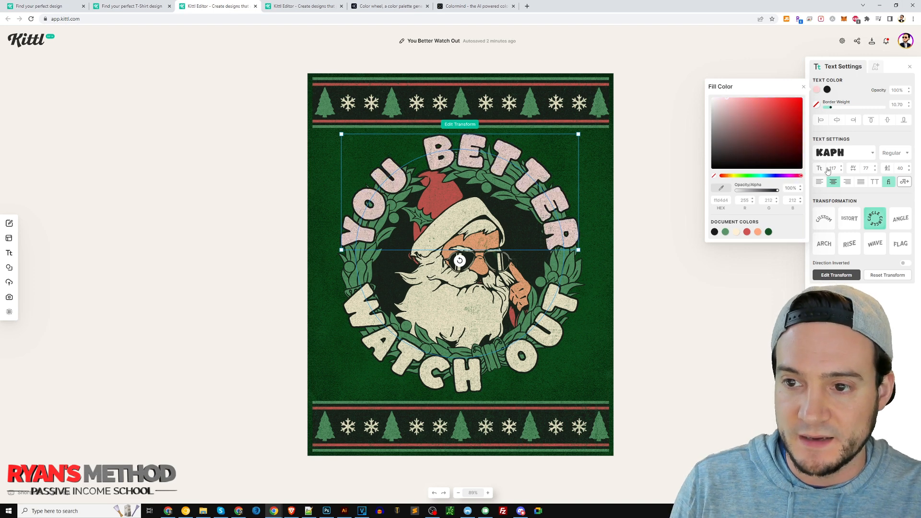
{"action": "left_click", "coordinate": [657, 203]}
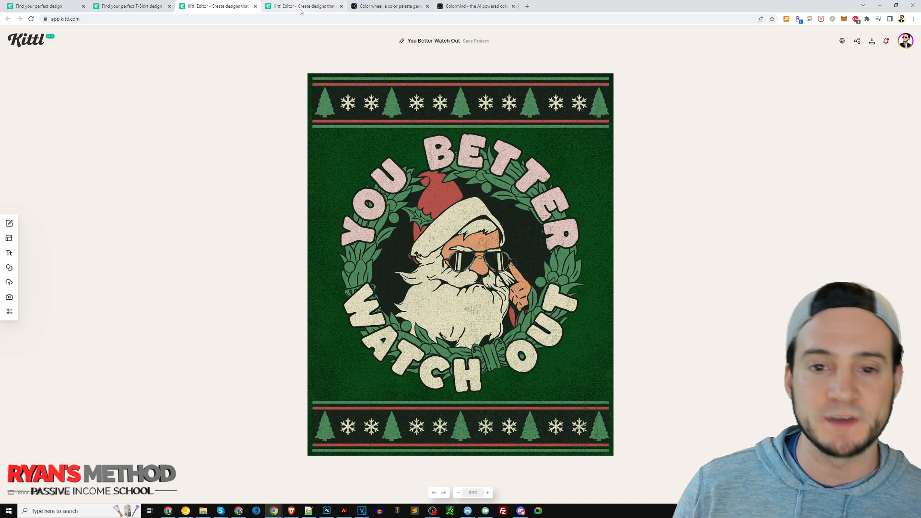
Switch to the blank New Project and set its background colour to black #000000.
{"action": "left_click", "coordinate": [301, 10]}
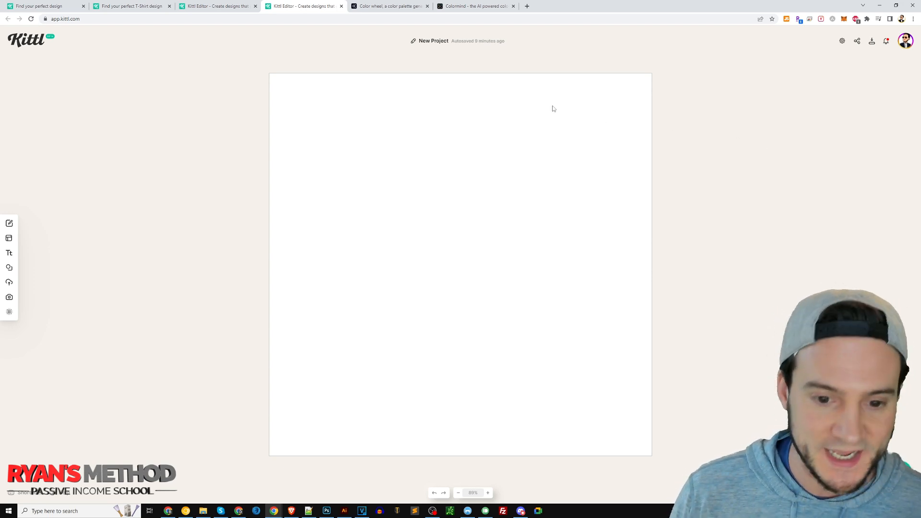
{"action": "left_click", "coordinate": [538, 117]}
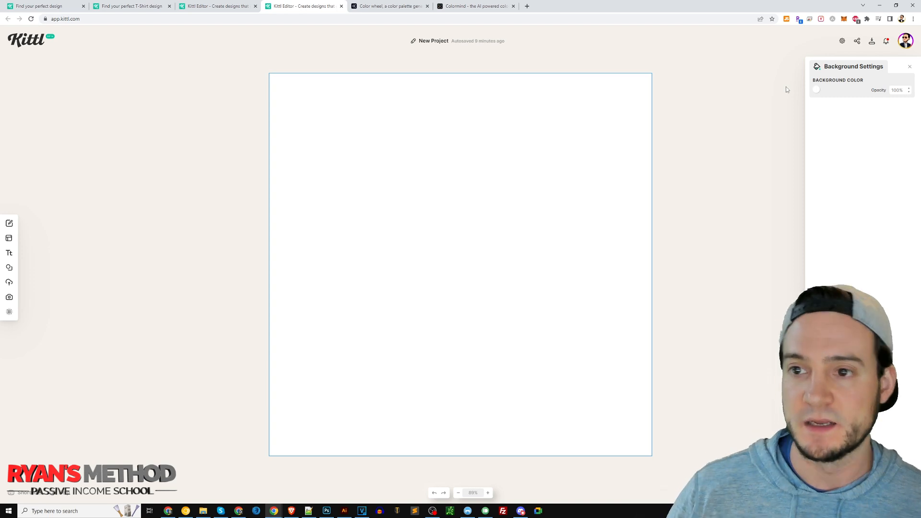
{"action": "left_click", "coordinate": [818, 89]}
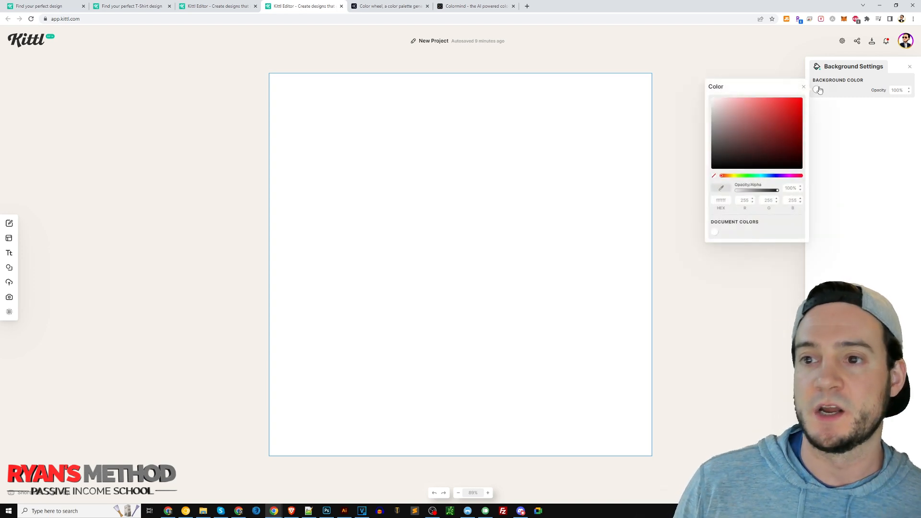
{"action": "left_click", "coordinate": [531, 130]}
{"action": "left_click", "coordinate": [817, 92]}
{"action": "left_click_drag", "start_coordinate": [735, 148], "coordinate": [694, 181]}
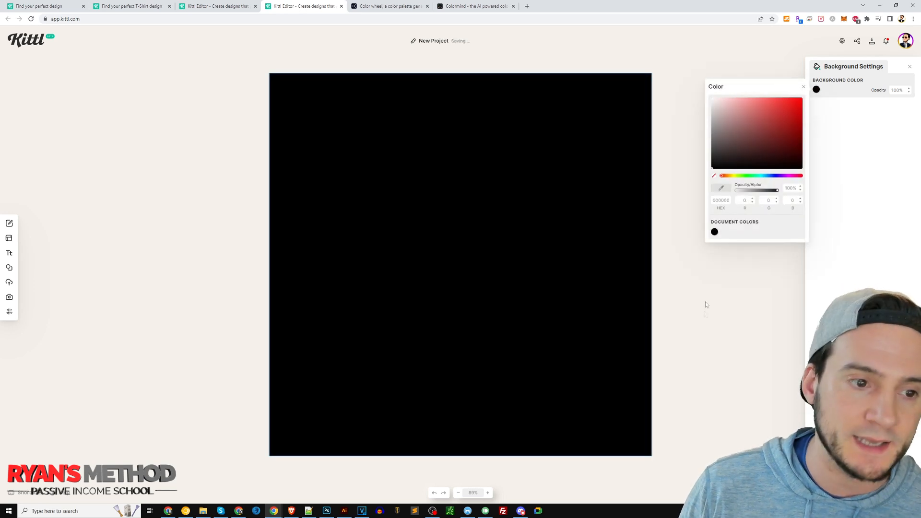
{"action": "left_click", "coordinate": [686, 322]}
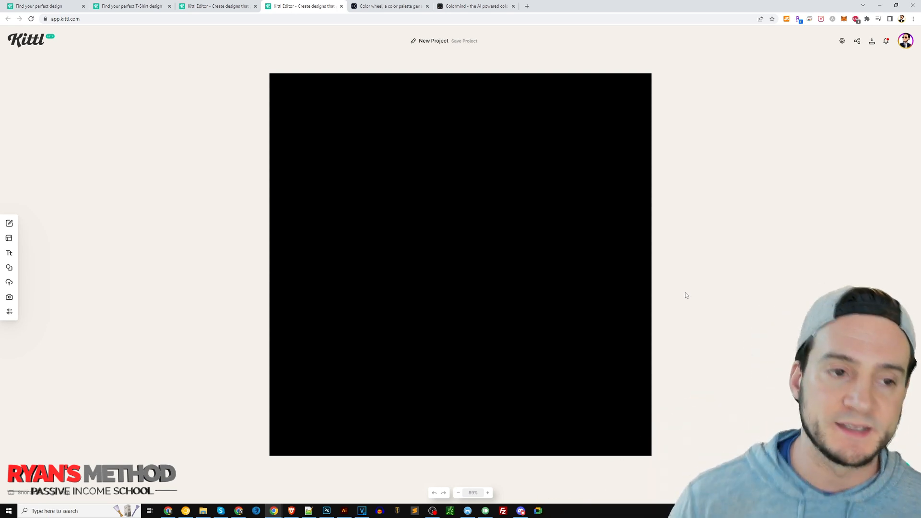
Insert the vintage "Blacksmith Brewery" text template on the canvas and recolour the whole group white.
{"action": "mouse_move", "coordinate": [10, 255]}
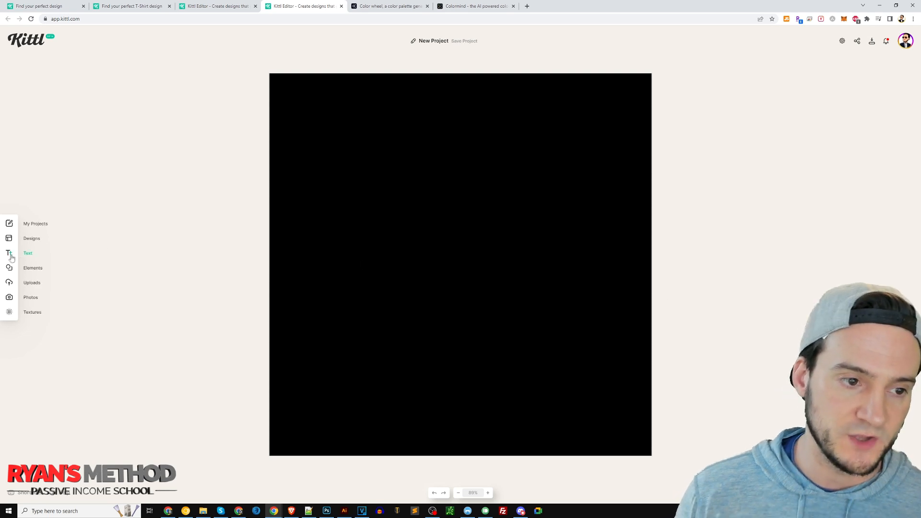
{"action": "left_click", "coordinate": [11, 255]}
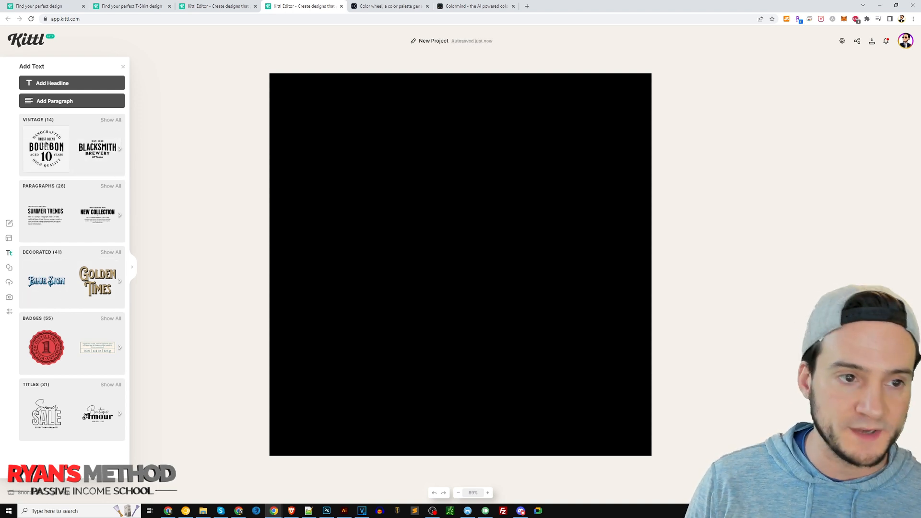
{"action": "left_click", "coordinate": [113, 121]}
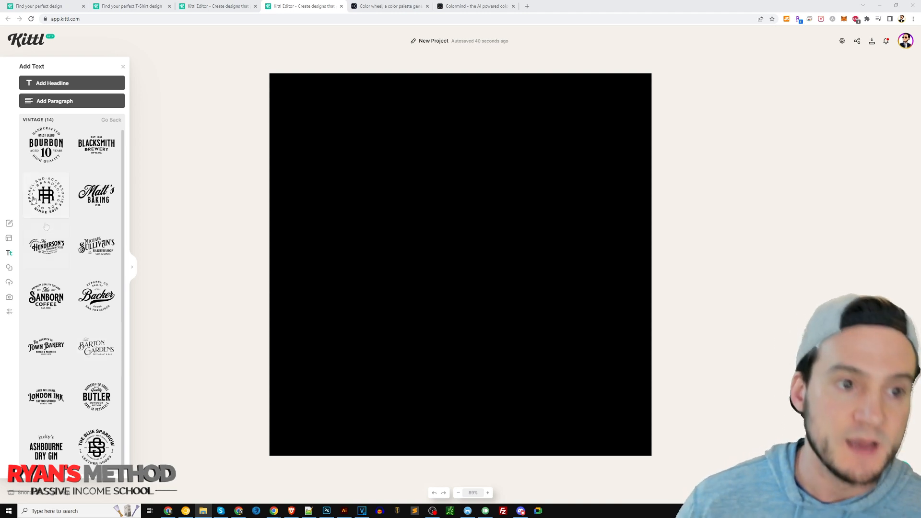
{"action": "left_click", "coordinate": [91, 146]}
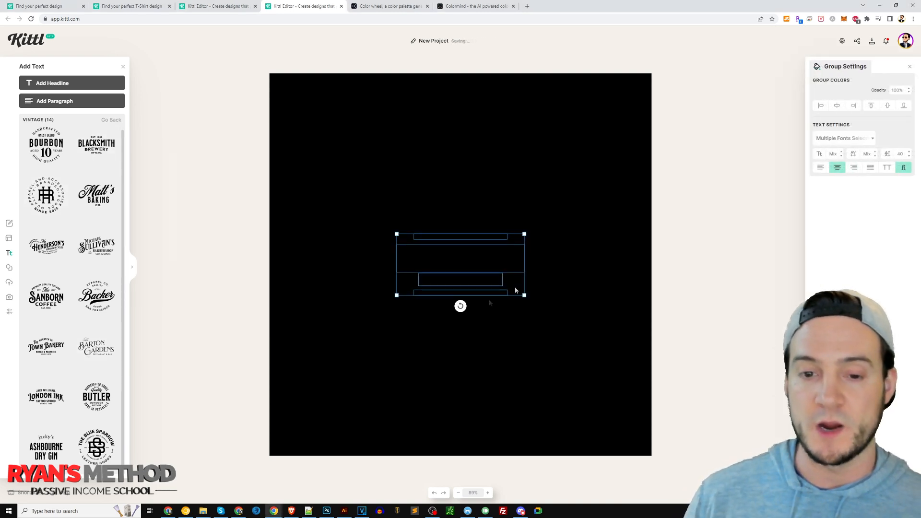
{"action": "left_click", "coordinate": [817, 90]}
{"action": "left_click_drag", "start_coordinate": [750, 117], "coordinate": [666, 96]}
Enlarge the "Blacksmith Brewery" text group to nearly the canvas width and centre it along the canvas's upper edge.
{"action": "left_click_drag", "start_coordinate": [524, 234], "coordinate": [672, 164]}
{"action": "left_click_drag", "start_coordinate": [579, 198], "coordinate": [505, 136]}
{"action": "left_click", "coordinate": [693, 136]}
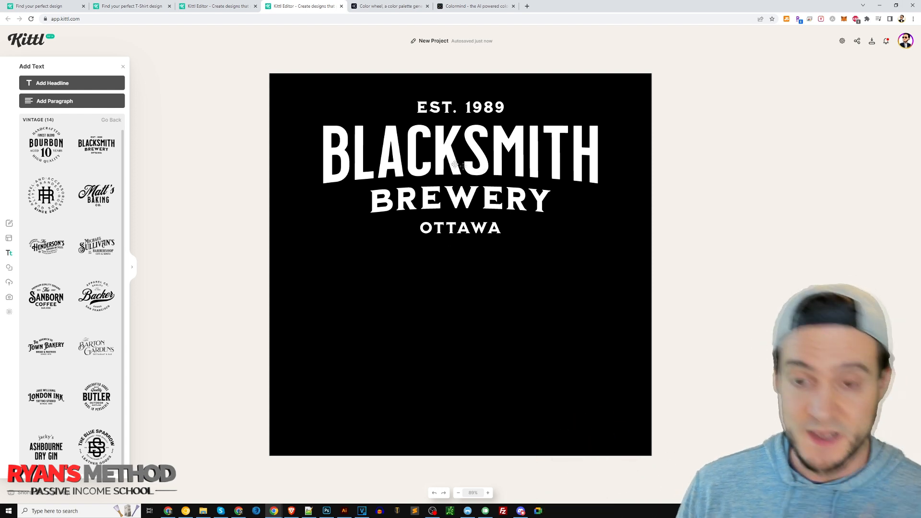
{"action": "left_click", "coordinate": [498, 107]}
{"action": "left_click_drag", "start_coordinate": [600, 237], "coordinate": [648, 268]}
{"action": "left_click_drag", "start_coordinate": [599, 233], "coordinate": [657, 277]}
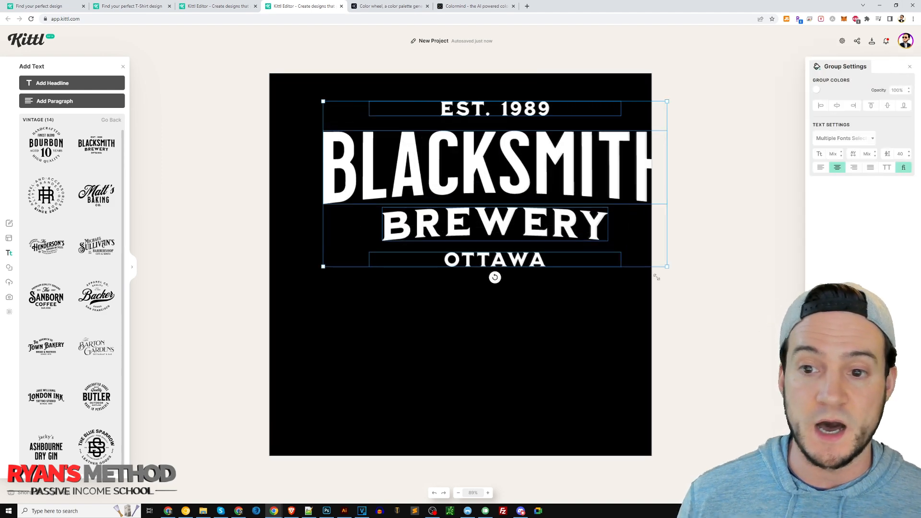
{"action": "left_click_drag", "start_coordinate": [613, 215], "coordinate": [574, 200]}
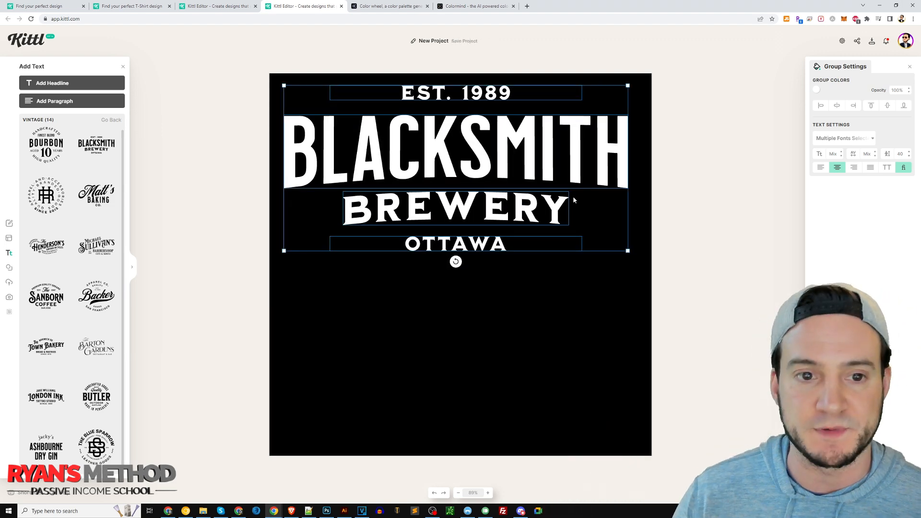
{"action": "left_click", "coordinate": [398, 62]}
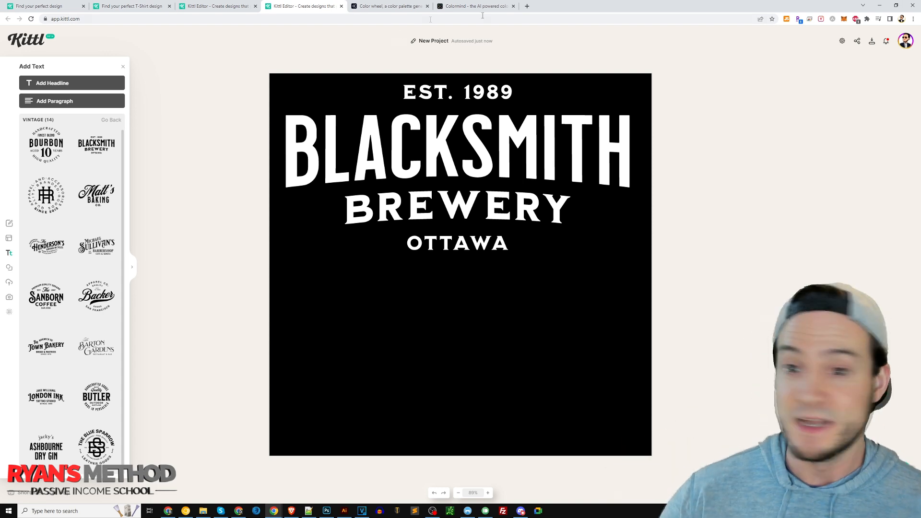
Set the canvas background behind the "Blacksmith Brewery" text to dark red, RGB 77, 0, 0.
{"action": "left_click", "coordinate": [602, 96]}
{"action": "left_click", "coordinate": [817, 90]}
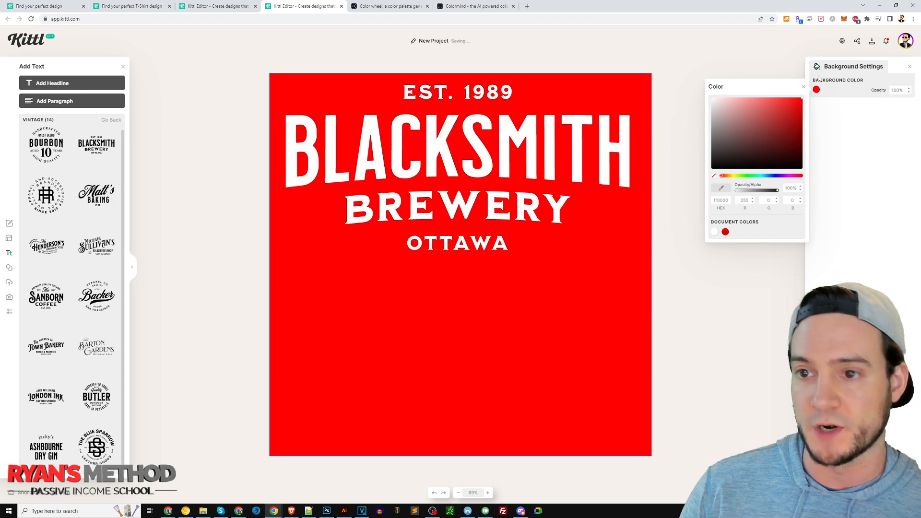
{"action": "left_click_drag", "start_coordinate": [783, 155], "coordinate": [808, 154]}
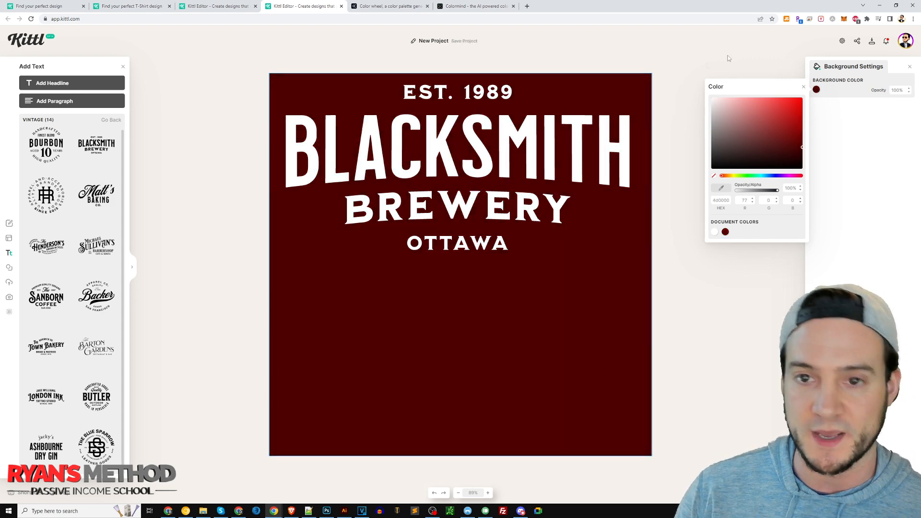
{"action": "left_click", "coordinate": [611, 59]}
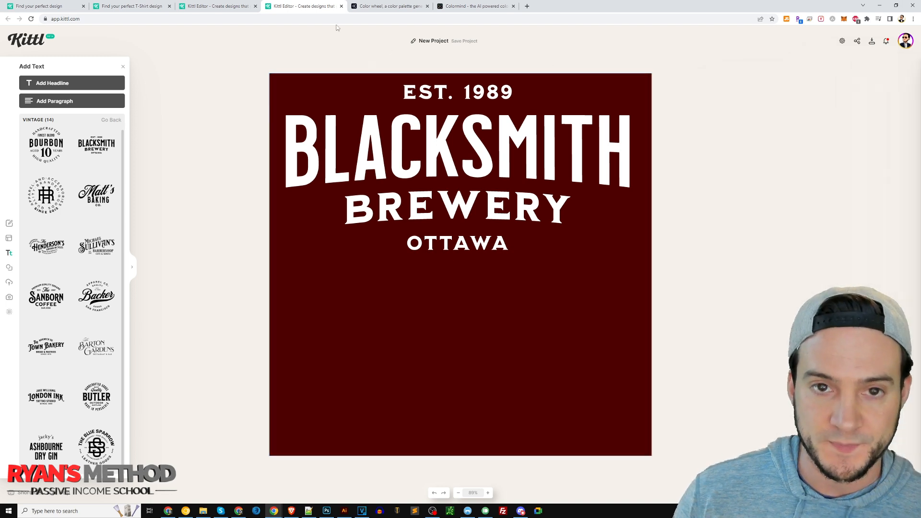
Switch to the Adobe Color wheel and change the analogous palette by moving the blue colour marker round to red.
{"action": "left_click", "coordinate": [387, 7]}
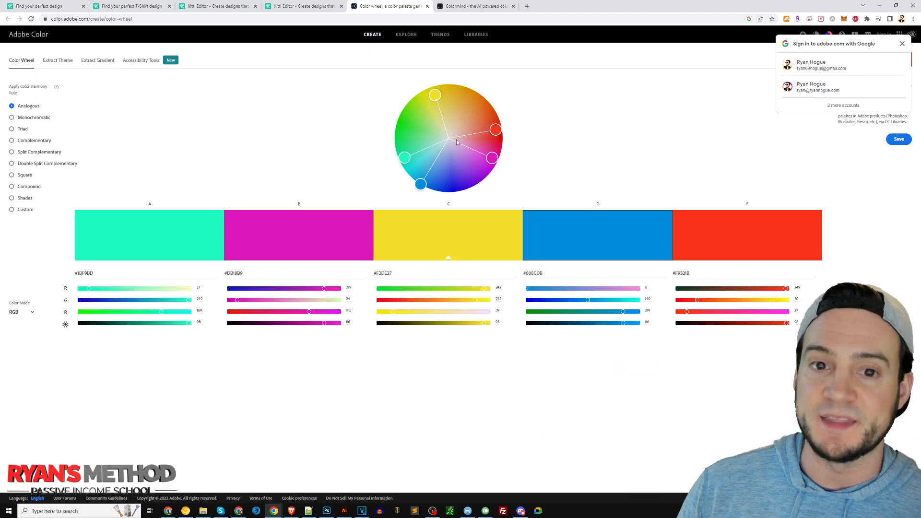
{"action": "left_click_drag", "start_coordinate": [420, 184], "coordinate": [496, 123]}
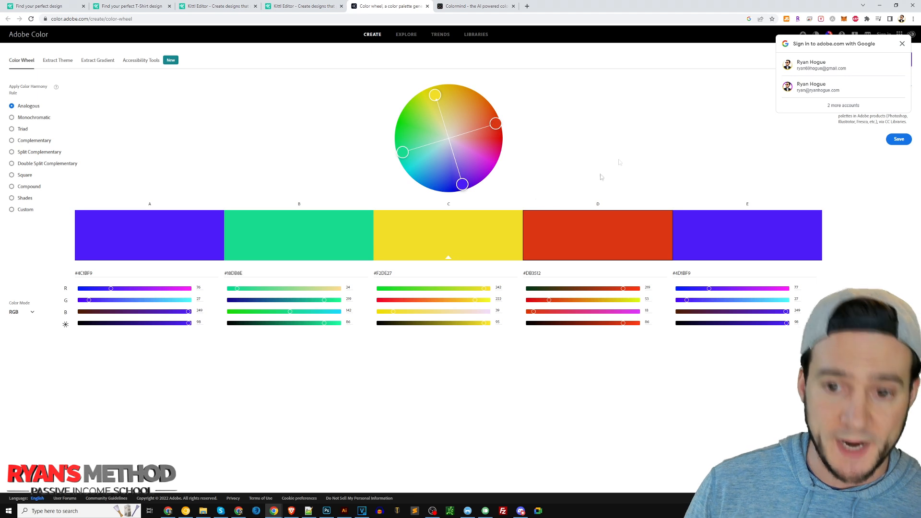
Switch to Colormind and generate five new random colour palettes in a row.
{"action": "left_click", "coordinate": [483, 9]}
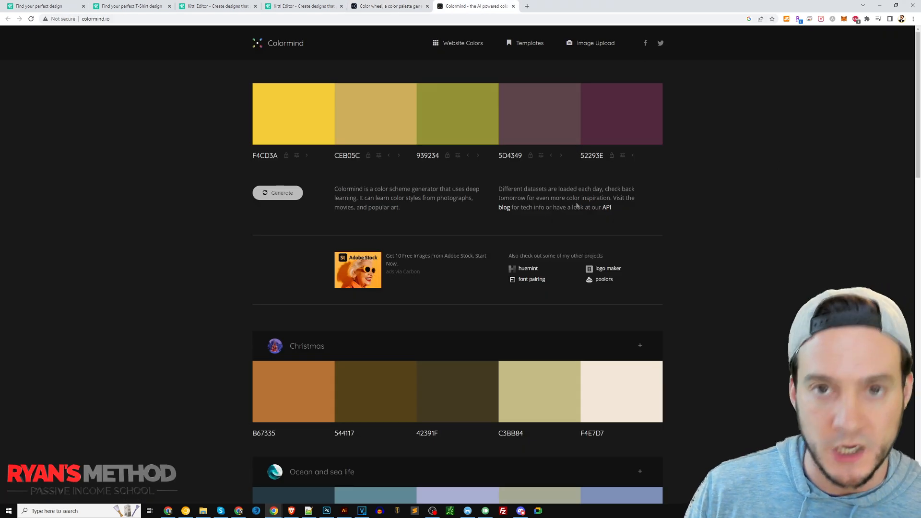
{"action": "left_click", "coordinate": [284, 199]}
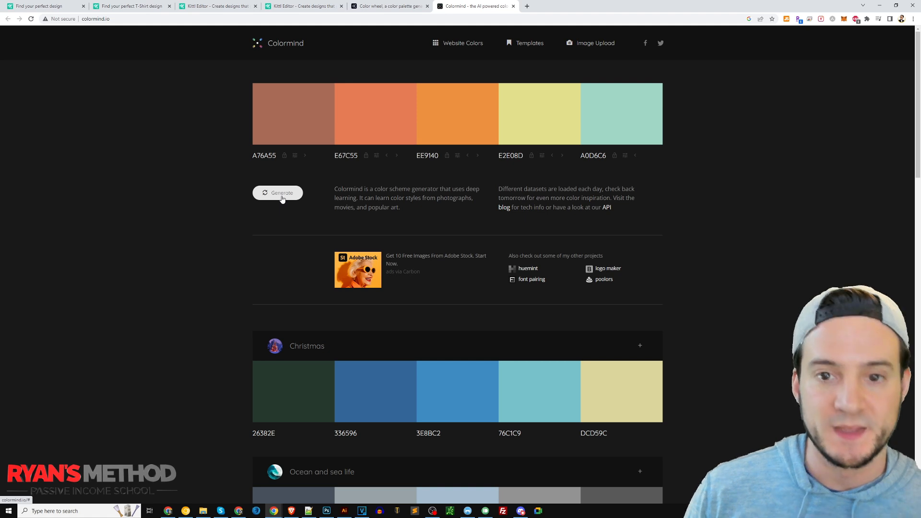
{"action": "left_click", "coordinate": [281, 197]}
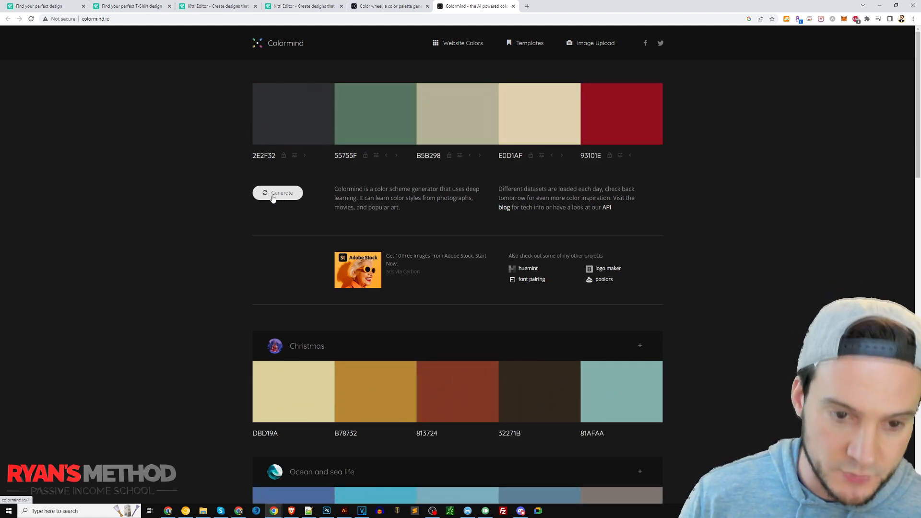
{"action": "left_click", "coordinate": [272, 198]}
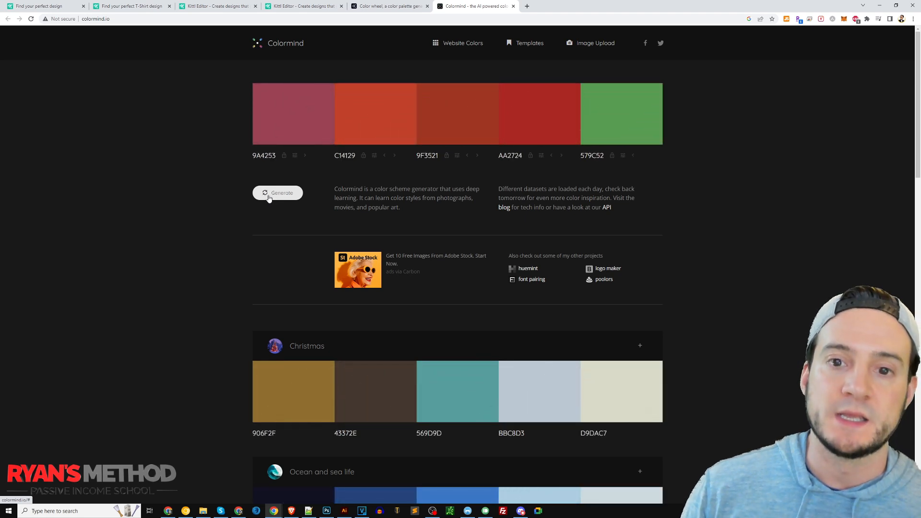
{"action": "left_click", "coordinate": [272, 198]}
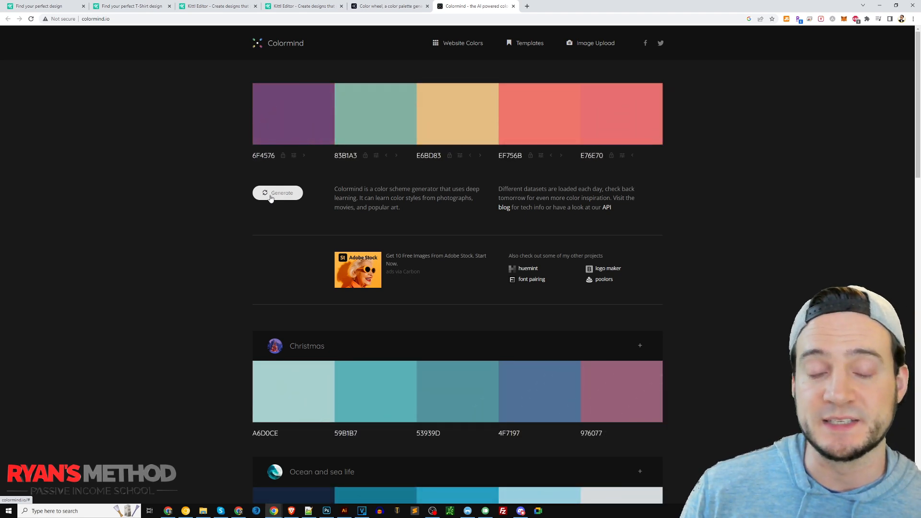
{"action": "left_click", "coordinate": [272, 198]}
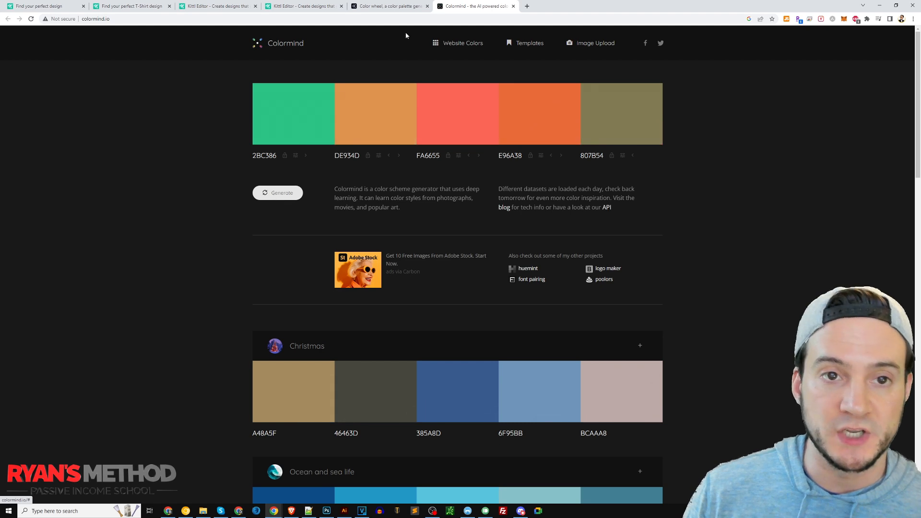
{"action": "left_click", "coordinate": [403, 7]}
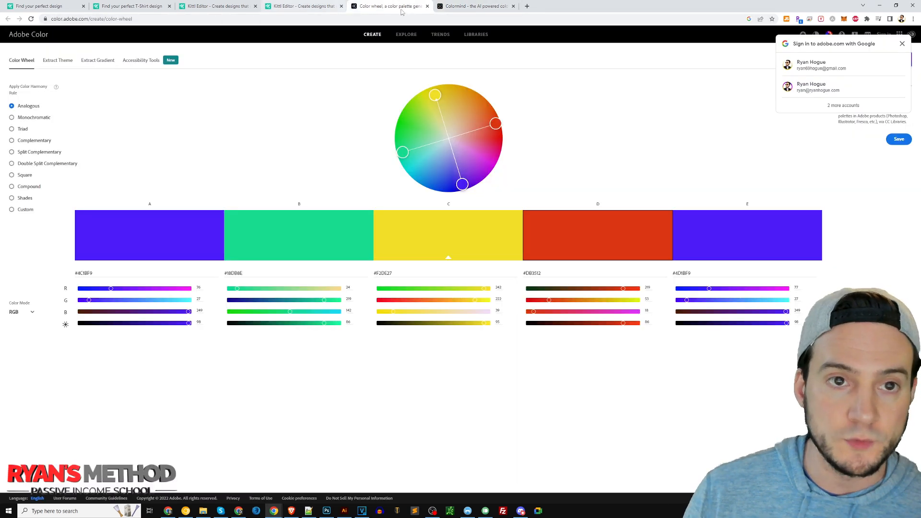
{"action": "left_click", "coordinate": [310, 7]}
{"action": "left_click", "coordinate": [483, 6]}
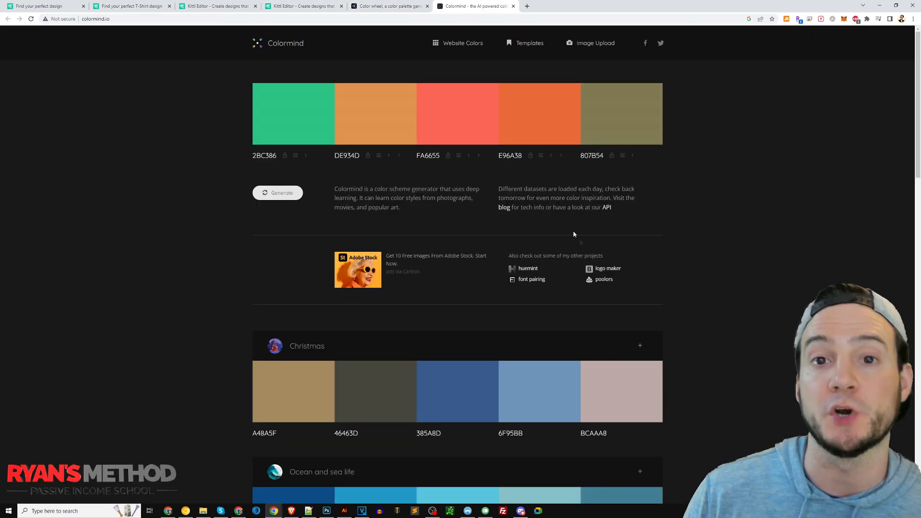
Look over Colormind's themed palettes between two generations, ending on a freshly generated main palette.
{"action": "left_click", "coordinate": [288, 199]}
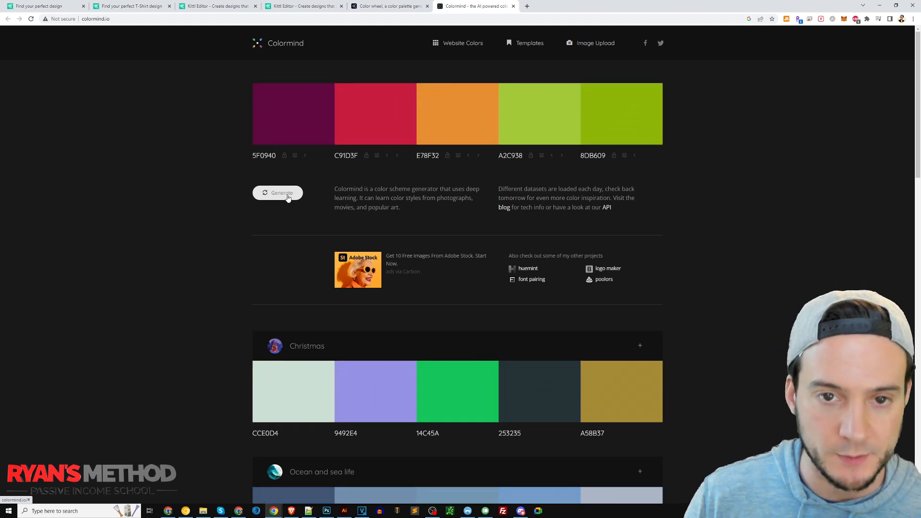
{"action": "scroll", "coordinate": [230, 188], "scroll_direction": "down", "scroll_amount": 9}
{"action": "scroll", "coordinate": [223, 186], "scroll_direction": "down", "scroll_amount": 5}
{"action": "scroll", "coordinate": [210, 187], "scroll_direction": "up", "scroll_amount": 9}
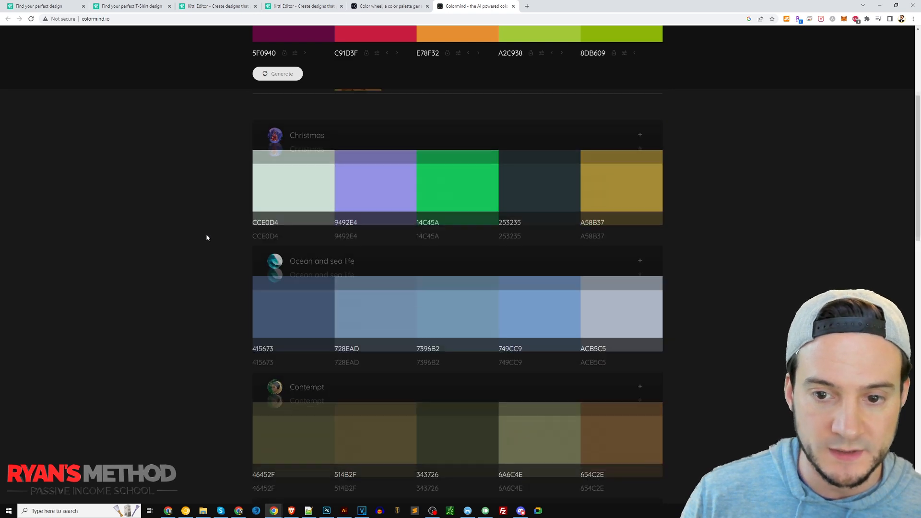
{"action": "scroll", "coordinate": [206, 238], "scroll_direction": "up", "scroll_amount": 5}
{"action": "left_click", "coordinate": [279, 193]}
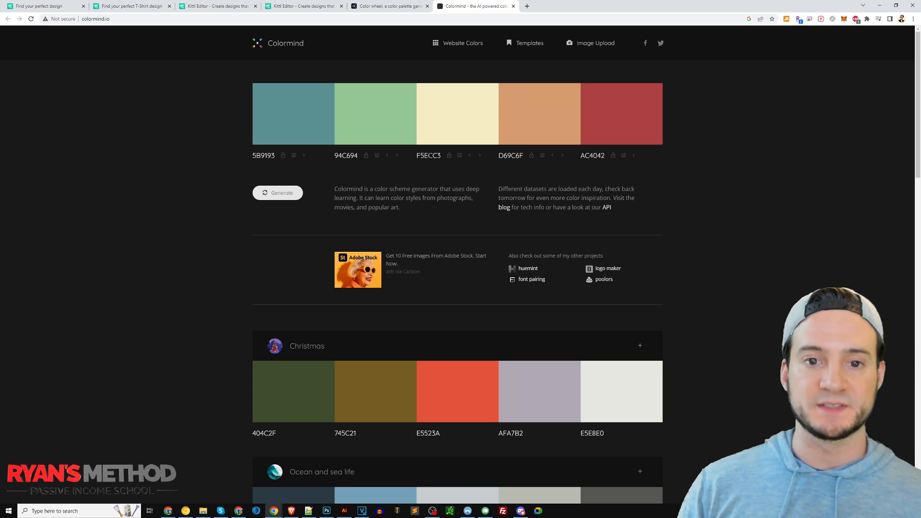
Copy the cream hex code F5ECC3 from the generated palette and apply it to the "EST. 1989" text in Kittl.
{"action": "double_click", "coordinate": [429, 156]}
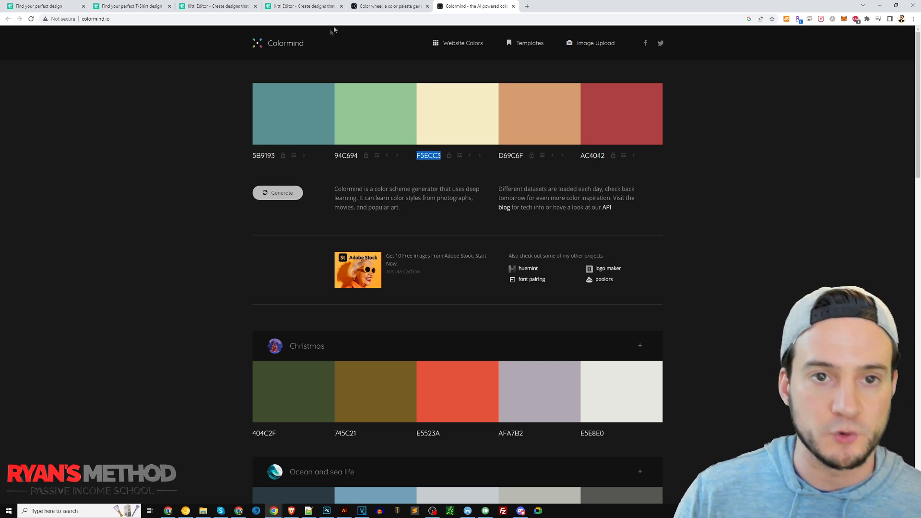
{"action": "left_click", "coordinate": [291, 6]}
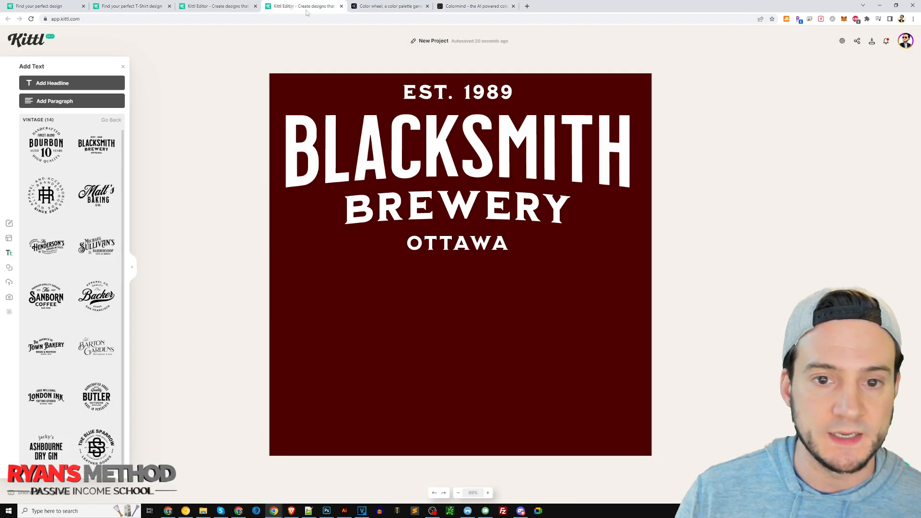
{"action": "left_click", "coordinate": [491, 95]}
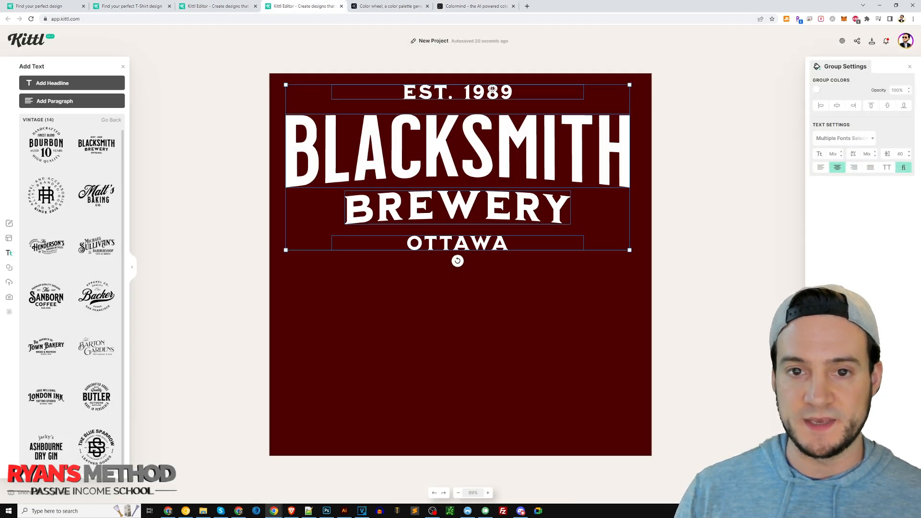
{"action": "left_click", "coordinate": [492, 90]}
{"action": "left_click", "coordinate": [494, 94]}
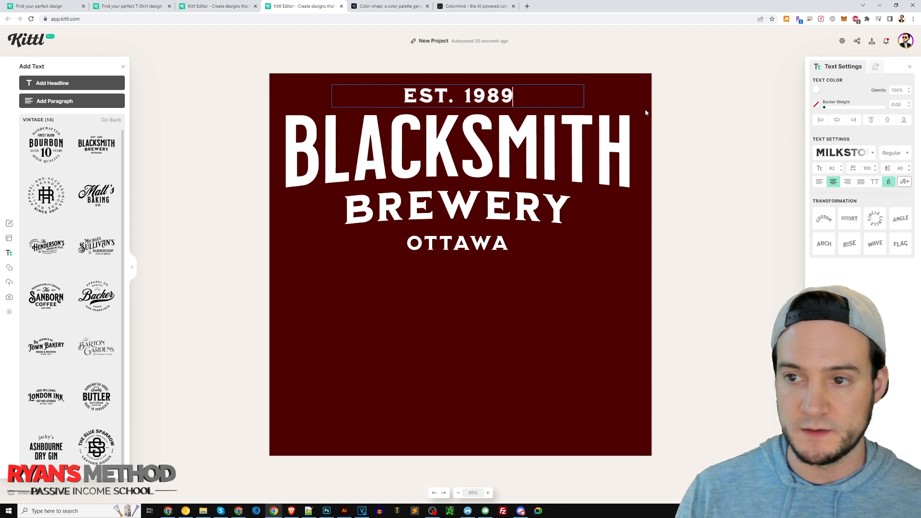
{"action": "key", "text": "ctrl+a"}
{"action": "left_click", "coordinate": [816, 90]}
{"action": "left_click", "coordinate": [722, 200]}
{"action": "type", "text": "F5E6C3"}
{"action": "key", "text": "Tab"}
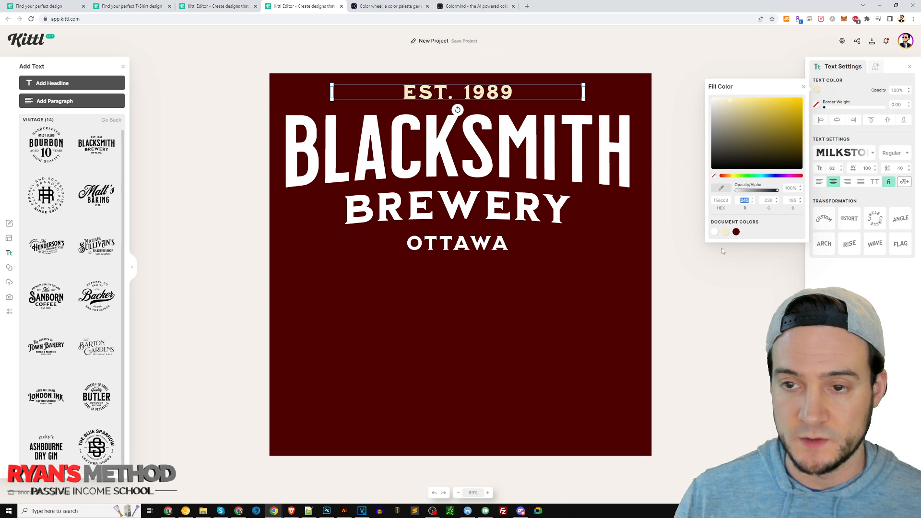
{"action": "left_click", "coordinate": [701, 264]}
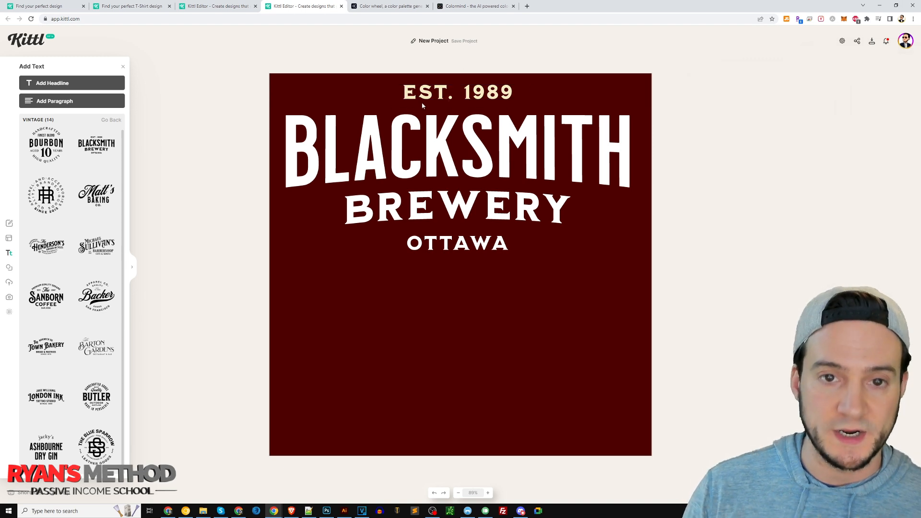
Return to Colormind and copy the tan hex code D69C6F from the generated palette.
{"action": "left_click", "coordinate": [386, 8]}
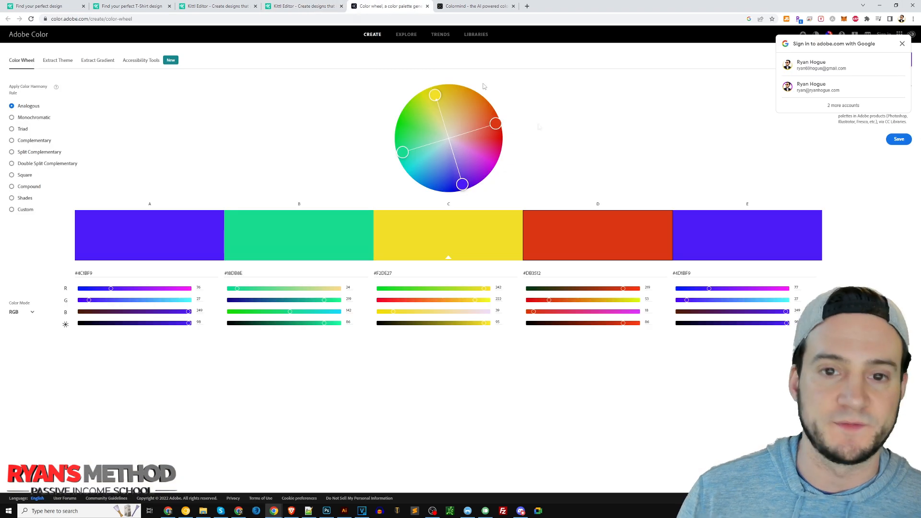
{"action": "left_click", "coordinate": [480, 7]}
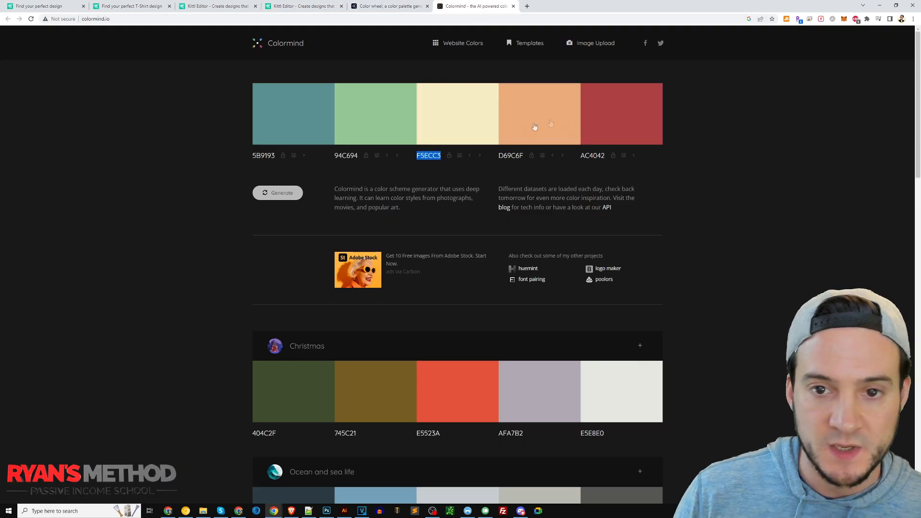
{"action": "double_click", "coordinate": [511, 156]}
{"action": "key", "text": "ctrl+c"}
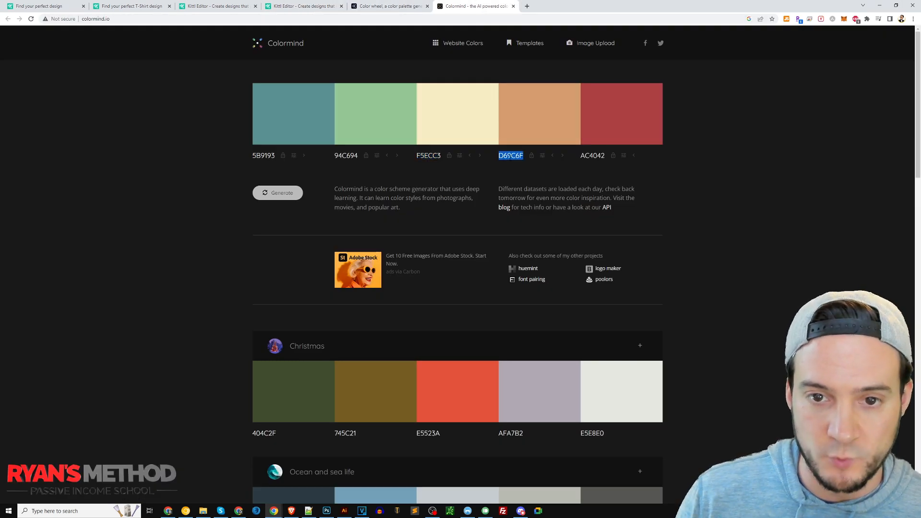
Switch to Kittl and set the "BLACKSMITH" text colour to the copied D69C6F.
{"action": "left_click", "coordinate": [314, 6]}
{"action": "left_click", "coordinate": [507, 135]}
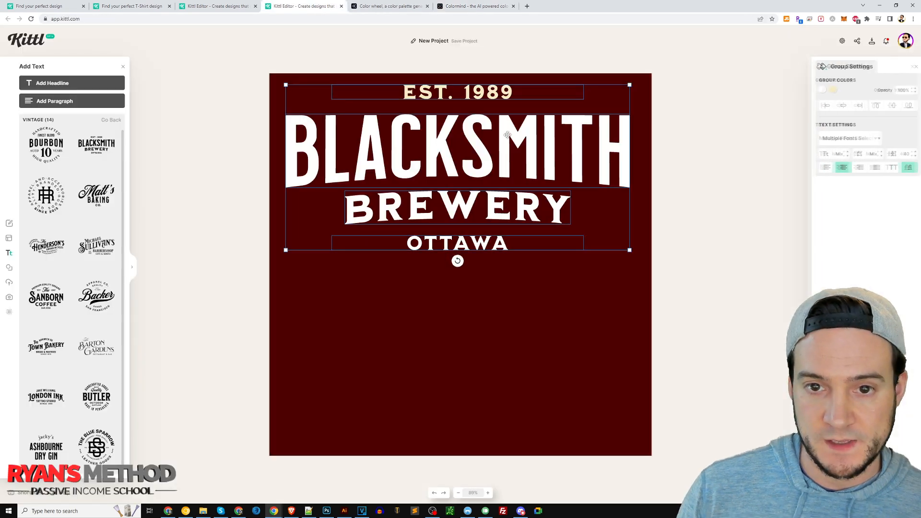
{"action": "left_click", "coordinate": [508, 135]}
{"action": "double_click", "coordinate": [510, 139]}
{"action": "left_click", "coordinate": [816, 90]}
{"action": "left_click", "coordinate": [721, 200]}
{"action": "key", "text": "ctrl+v"}
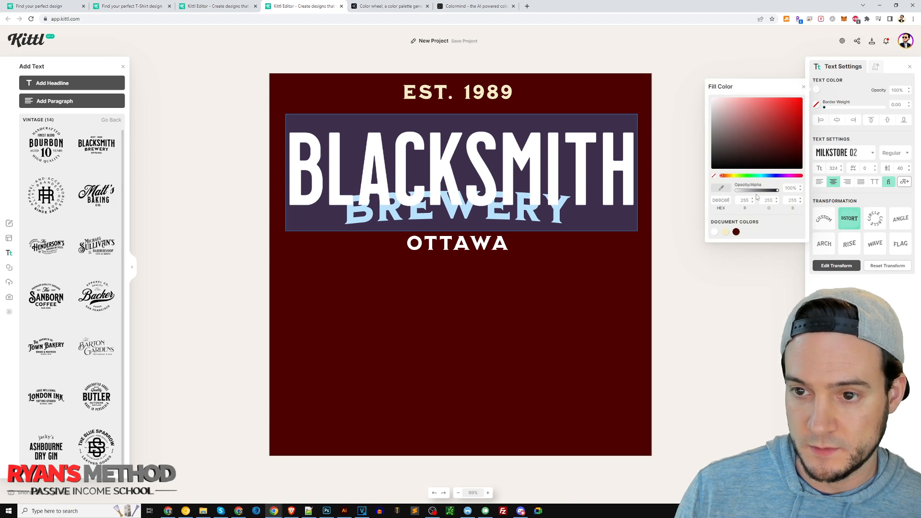
{"action": "key", "text": "Return"}
{"action": "left_click", "coordinate": [697, 255]}
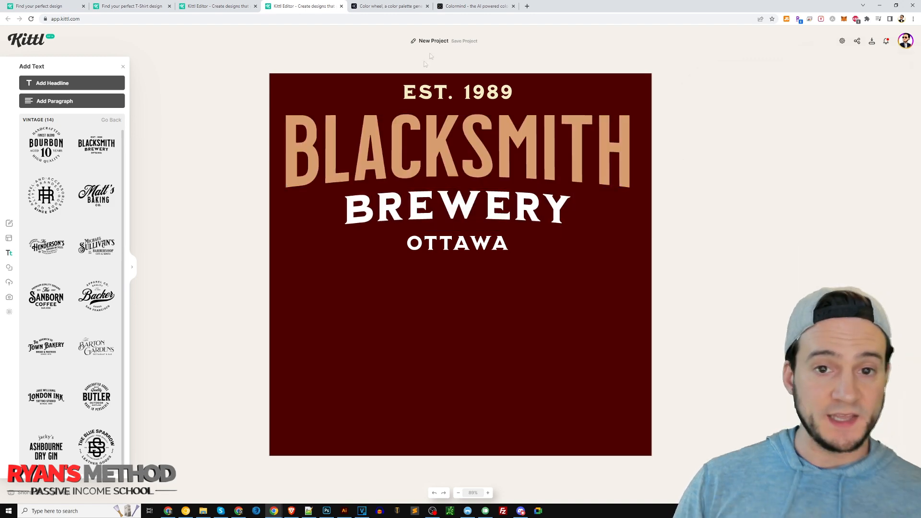
Switch to Colormind and copy the light grey hex code C6CDD0 from the "Ocean and sea life" palette.
{"action": "left_click", "coordinate": [473, 5]}
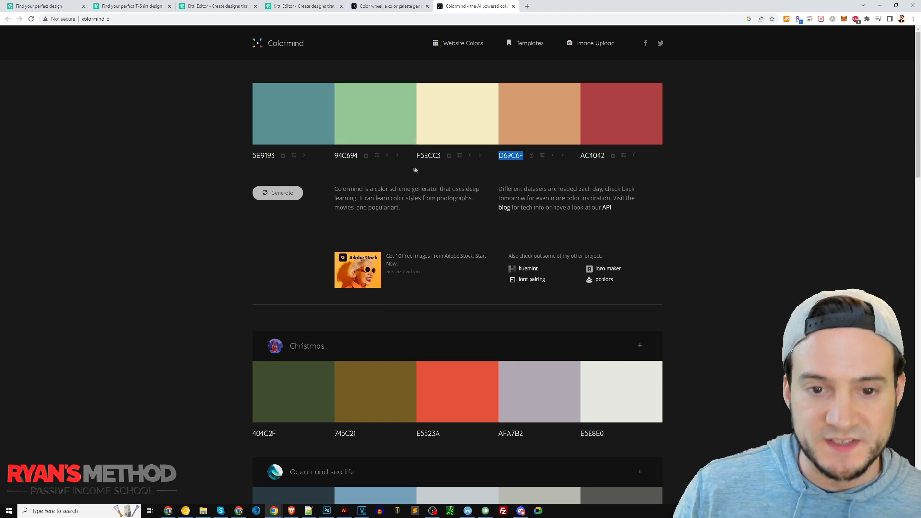
{"action": "scroll", "coordinate": [438, 160], "scroll_direction": "down", "scroll_amount": 3}
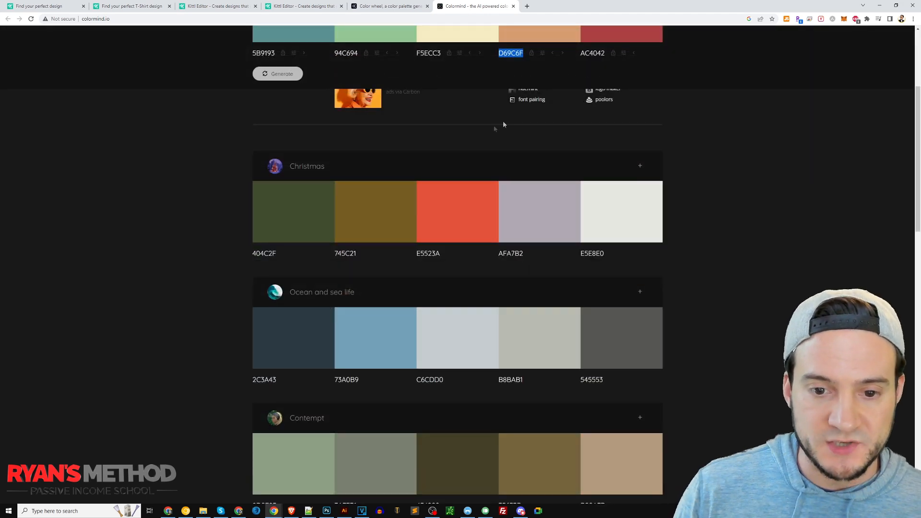
{"action": "double_click", "coordinate": [431, 379]}
{"action": "key", "text": "ctrl+c"}
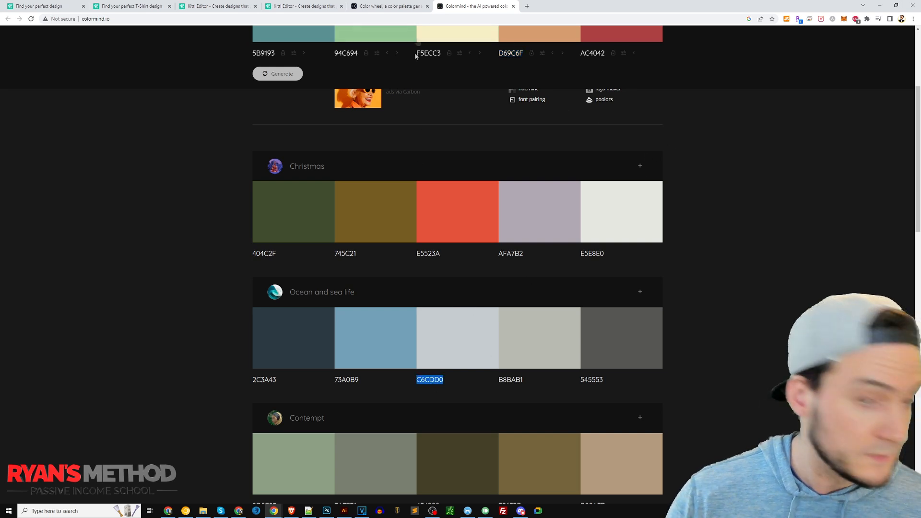
Switch to Kittl and set the "BREWERY" text colour to the copied C6CDD0.
{"action": "key", "text": "ctrl+4"}
{"action": "left_click", "coordinate": [491, 210]}
{"action": "left_click", "coordinate": [491, 209]}
{"action": "left_click", "coordinate": [490, 209]}
{"action": "left_click", "coordinate": [817, 90]}
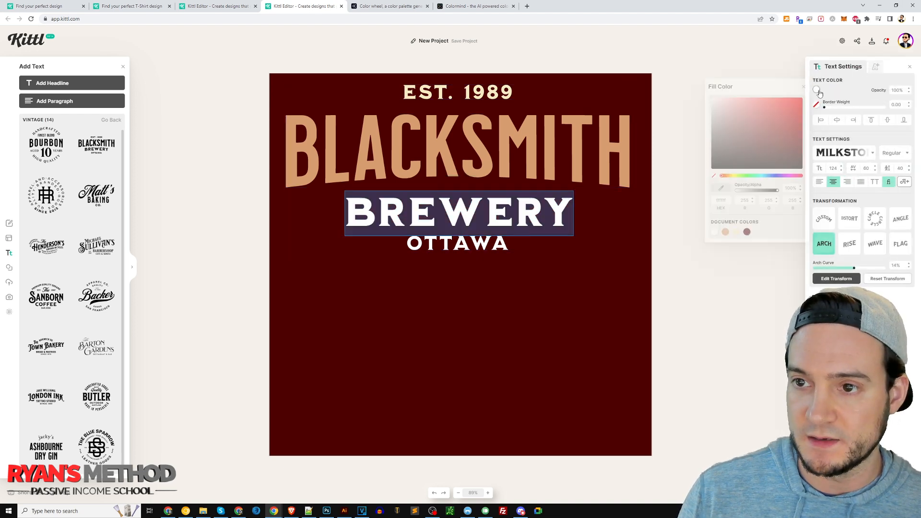
{"action": "key", "text": "ctrl+v"}
{"action": "key", "text": "ctrl+z"}
{"action": "double_click", "coordinate": [722, 202]}
{"action": "key", "text": "ctrl+v"}
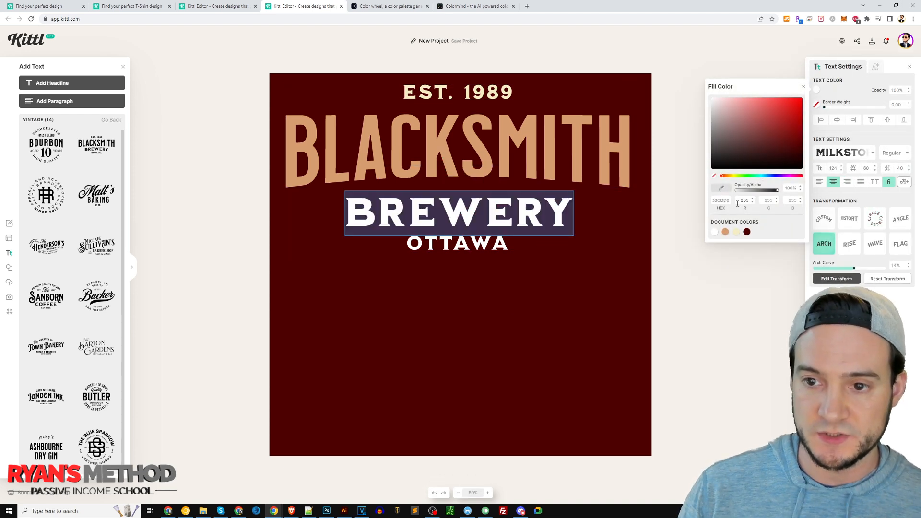
{"action": "key", "text": "Return"}
{"action": "left_click", "coordinate": [747, 309]}
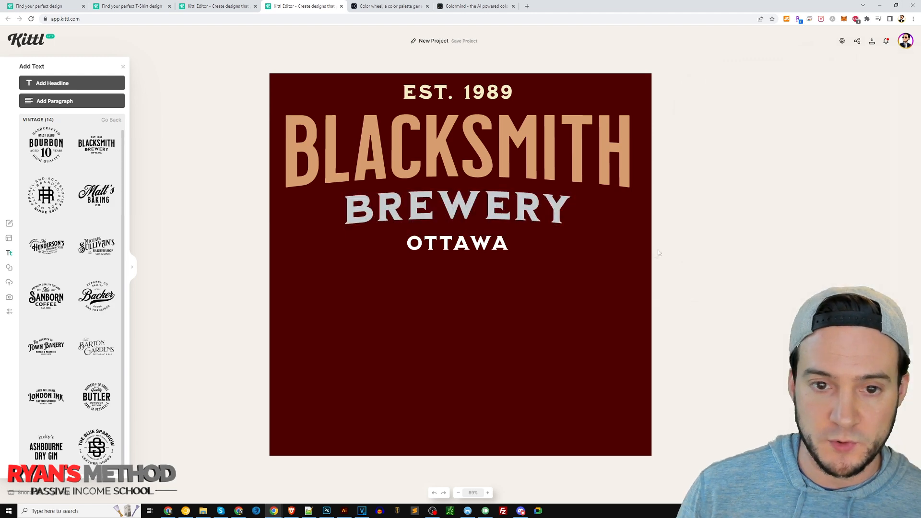
Switch to Colormind and copy the off-white hex code F1F3F2 from the "Maplestory" palette.
{"action": "left_click", "coordinate": [475, 6]}
{"action": "scroll", "coordinate": [550, 309], "scroll_direction": "down", "scroll_amount": 1}
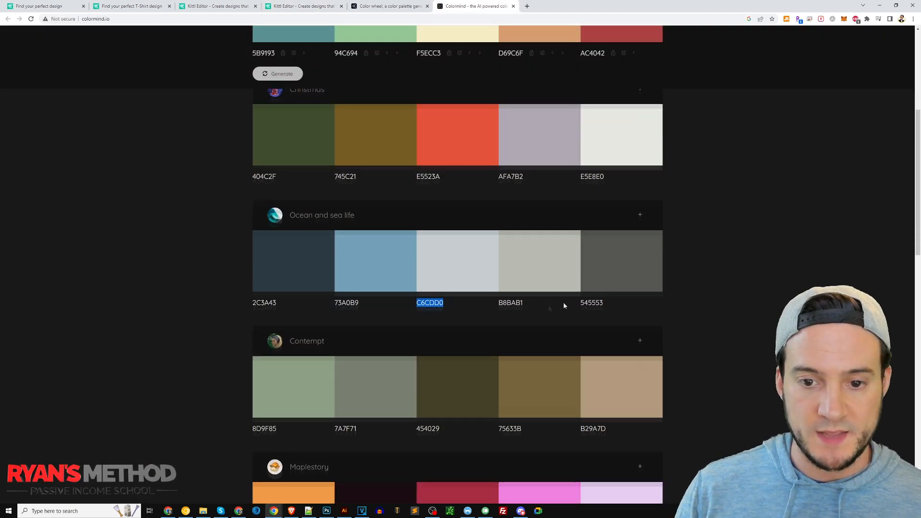
{"action": "scroll", "coordinate": [550, 309], "scroll_direction": "down", "scroll_amount": 2}
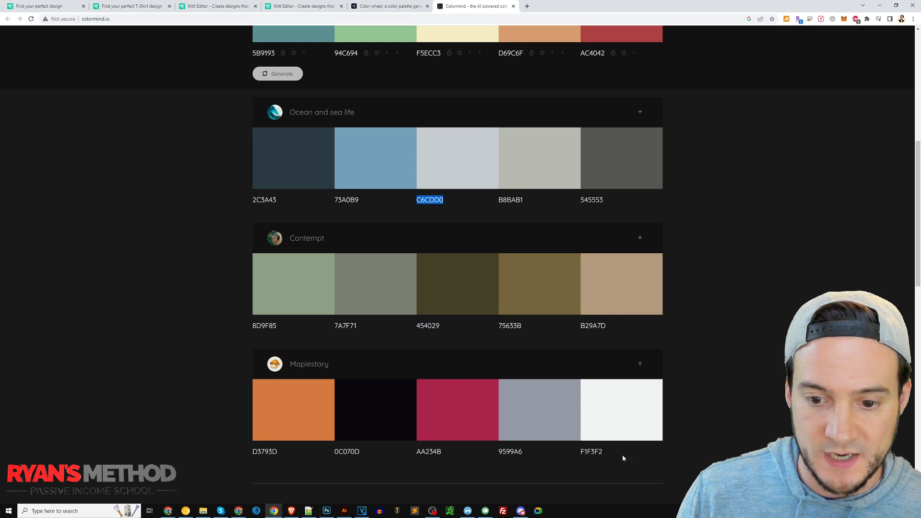
{"action": "double_click", "coordinate": [591, 452]}
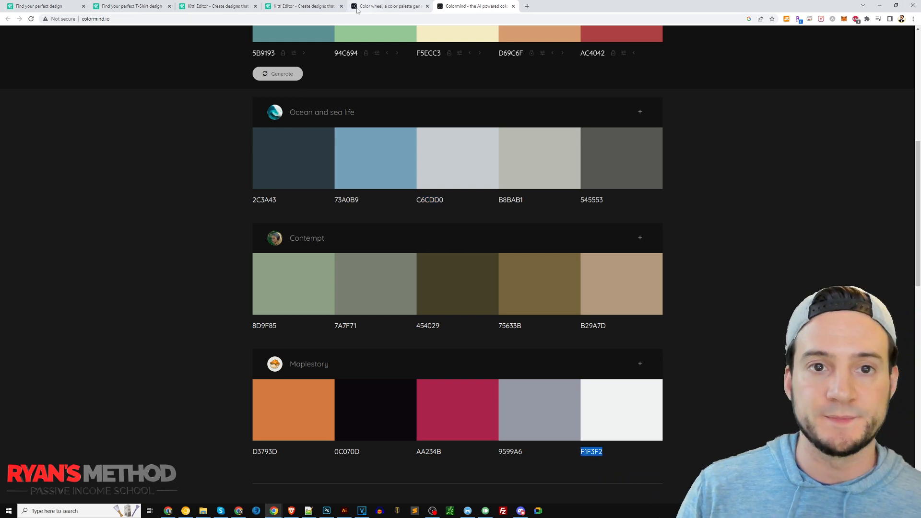
Switch to Kittl and set the "OTTAWA" text colour to the copied F1F3F2.
{"action": "left_click", "coordinate": [326, 7]}
{"action": "left_click", "coordinate": [481, 245]}
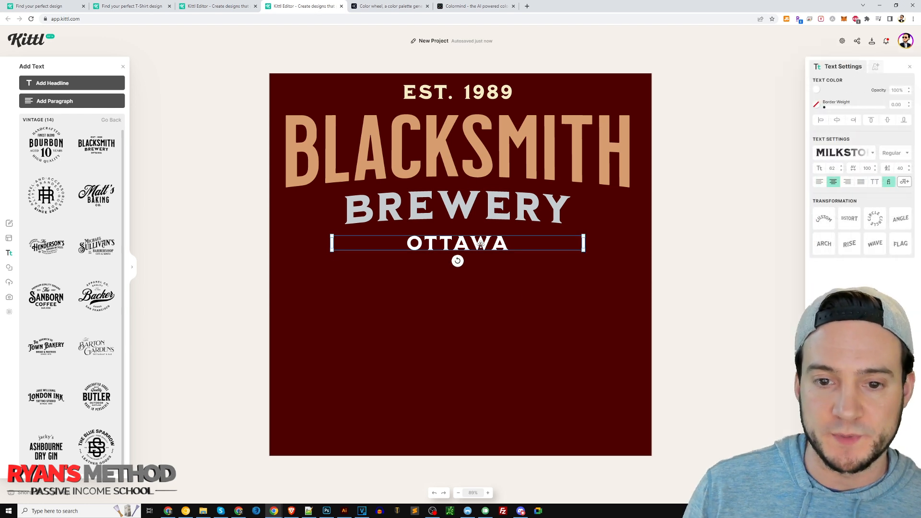
{"action": "double_click", "coordinate": [480, 244]}
{"action": "left_click", "coordinate": [816, 90]}
{"action": "double_click", "coordinate": [721, 200]}
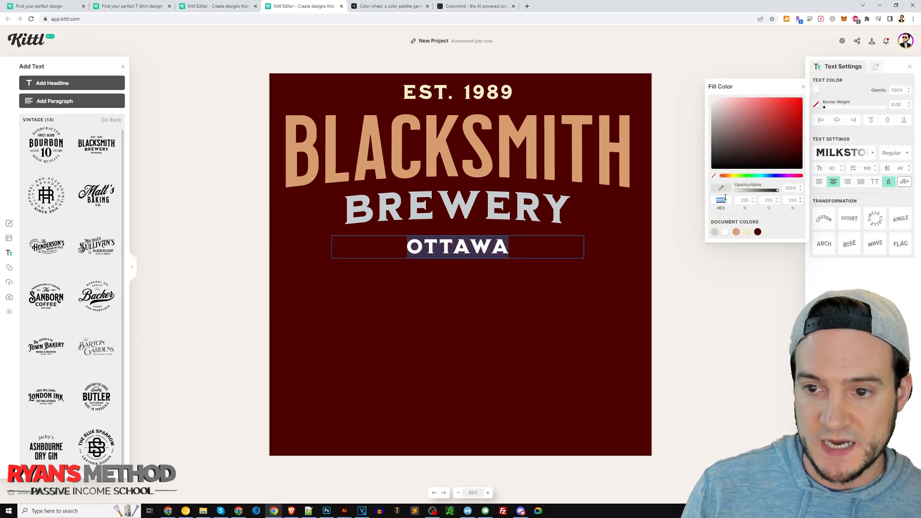
{"action": "left_click", "coordinate": [591, 255]}
{"action": "left_click", "coordinate": [693, 227]}
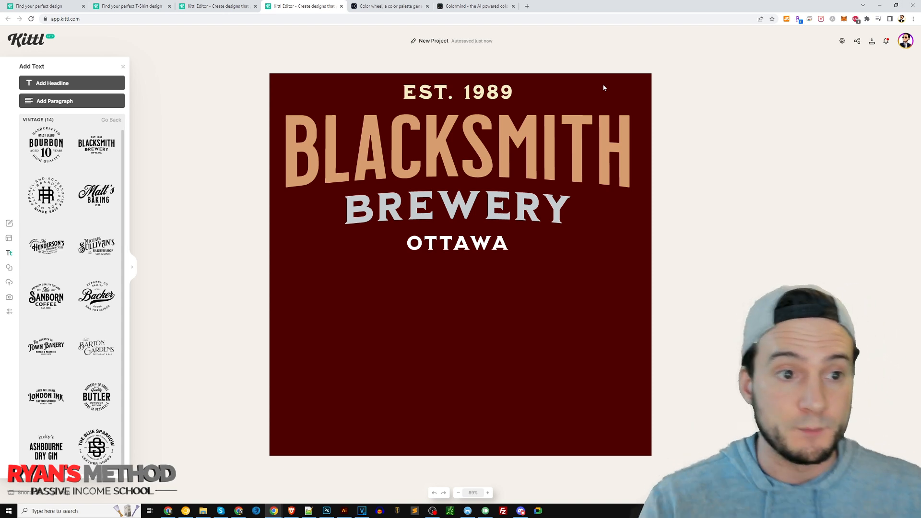
Switch to the Kittl design gallery and open the "Don't Stop Believing 2023" template to examine its colours.
{"action": "left_click", "coordinate": [40, 6]}
{"action": "scroll", "coordinate": [544, 193], "scroll_direction": "down", "scroll_amount": 3}
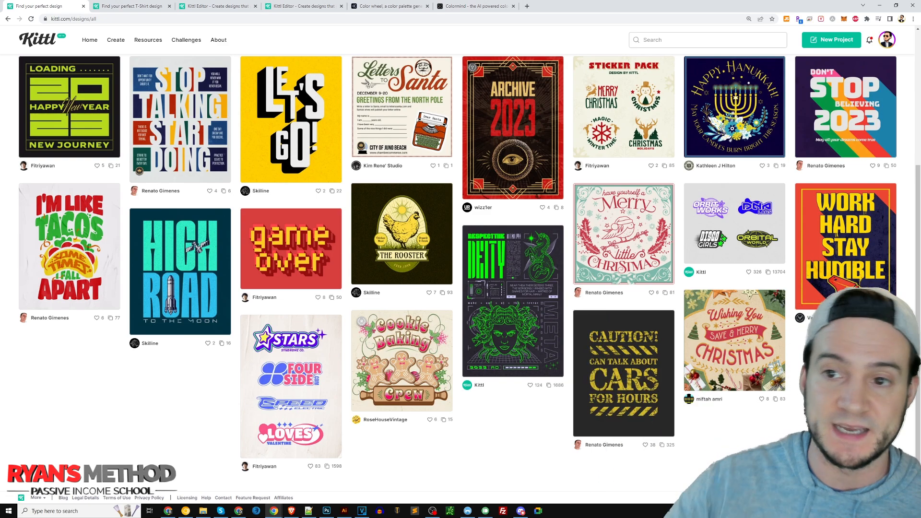
{"action": "left_click", "coordinate": [837, 115]}
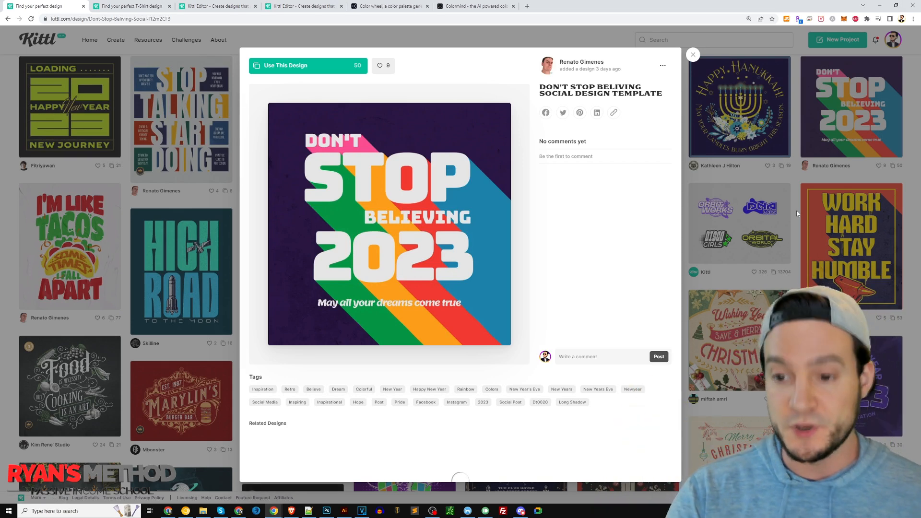
{"action": "key", "text": "F12"}
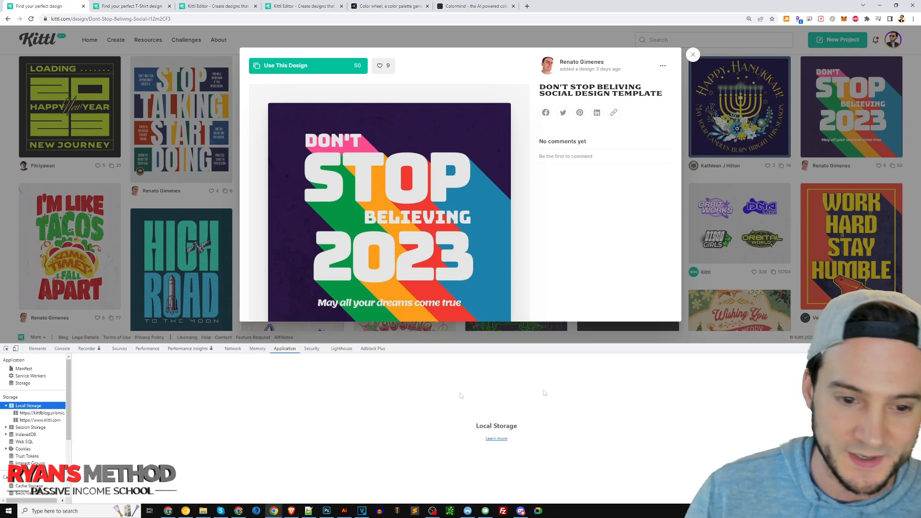
{"action": "key", "text": "F12"}
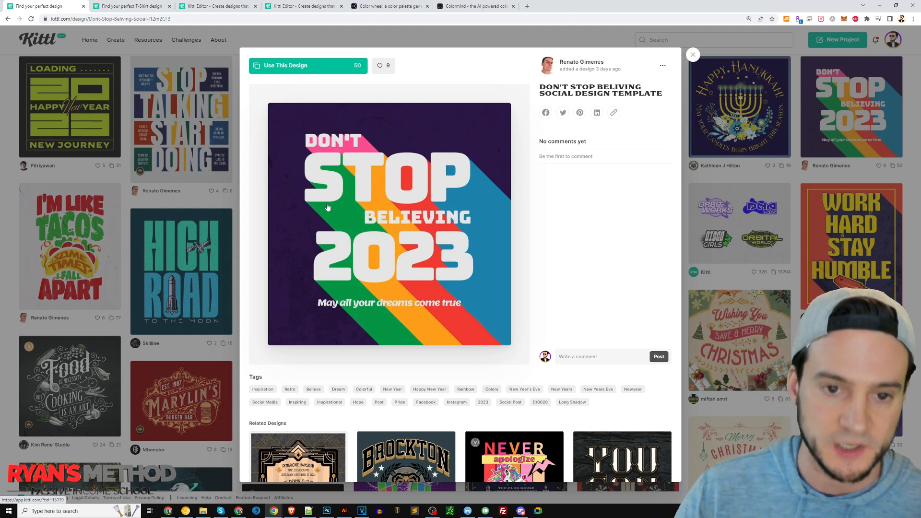
Return to the "Blacksmith Brewery" project and select its dark red background.
{"action": "left_click", "coordinate": [302, 6]}
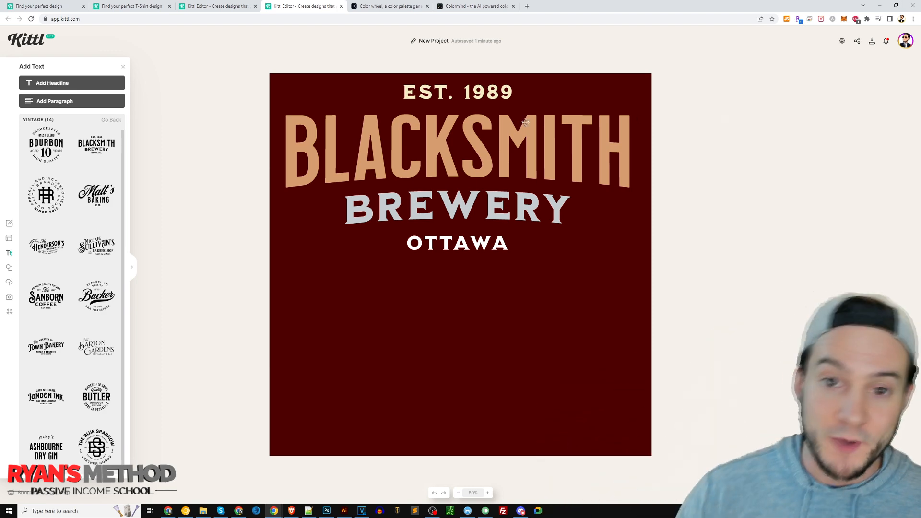
{"action": "left_click", "coordinate": [481, 90]}
{"action": "left_click", "coordinate": [487, 139]}
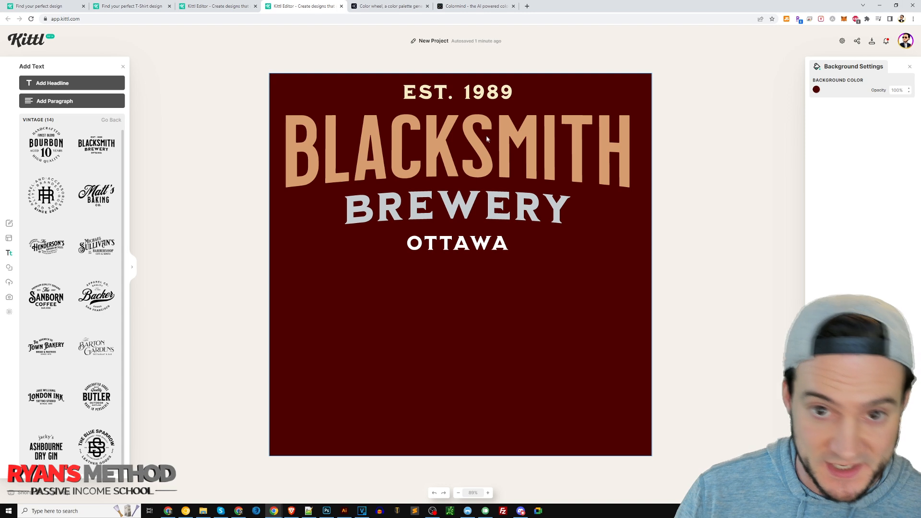